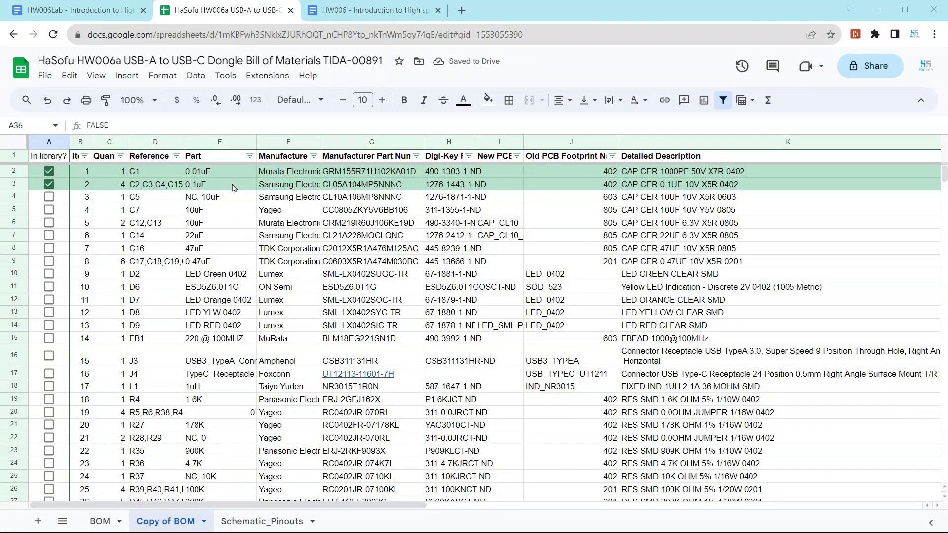
# Check the 10uF 0603 capacitor's description in K4, then copy part number CL10A106MP8NNNC from G4
pyautogui.click(662, 196)
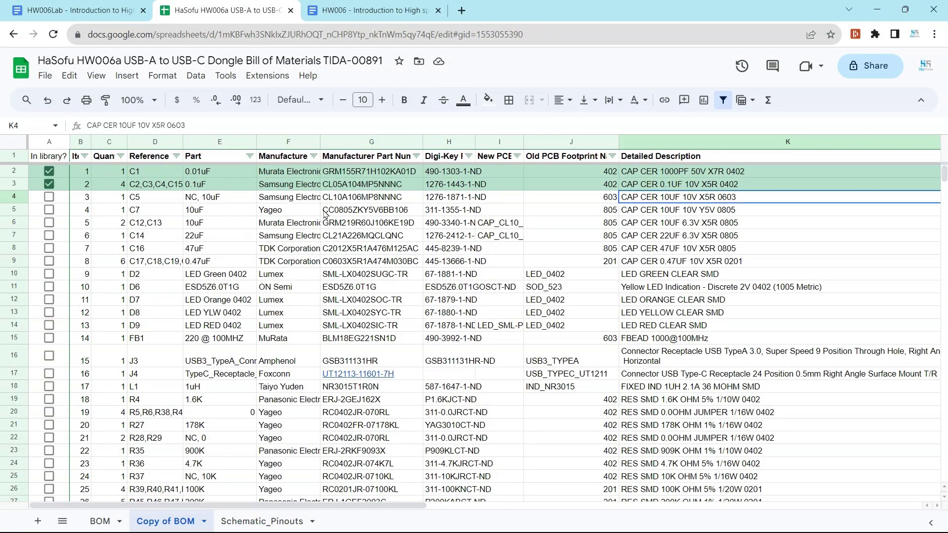
pyautogui.click(368, 198)
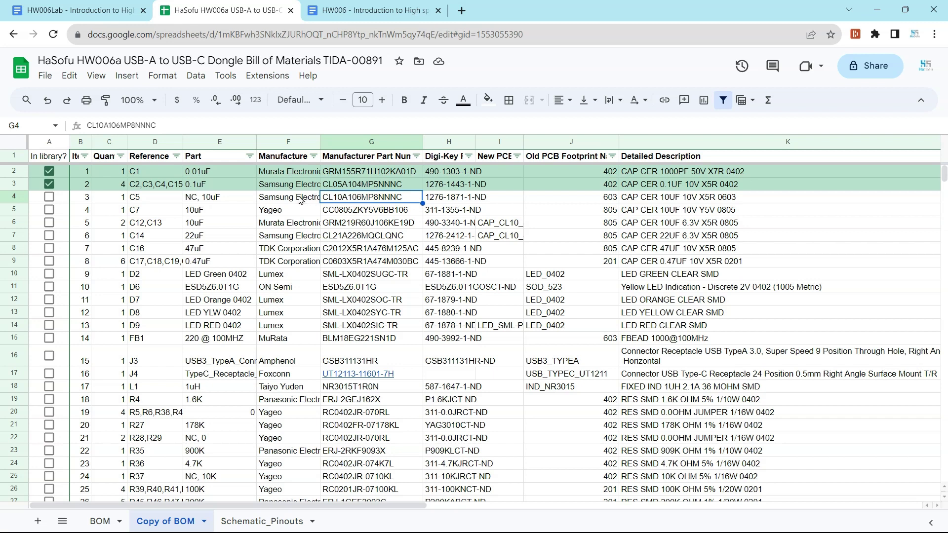
pyautogui.hotkey('ctrl', 'c')
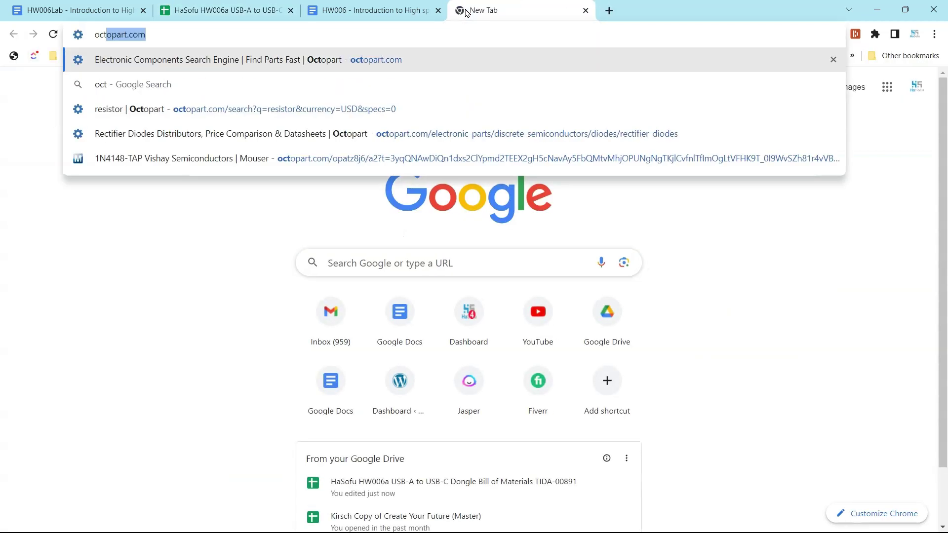
# Search Octopart for the pasted part number CL10A106MP8NNNC
pyautogui.press('Return')
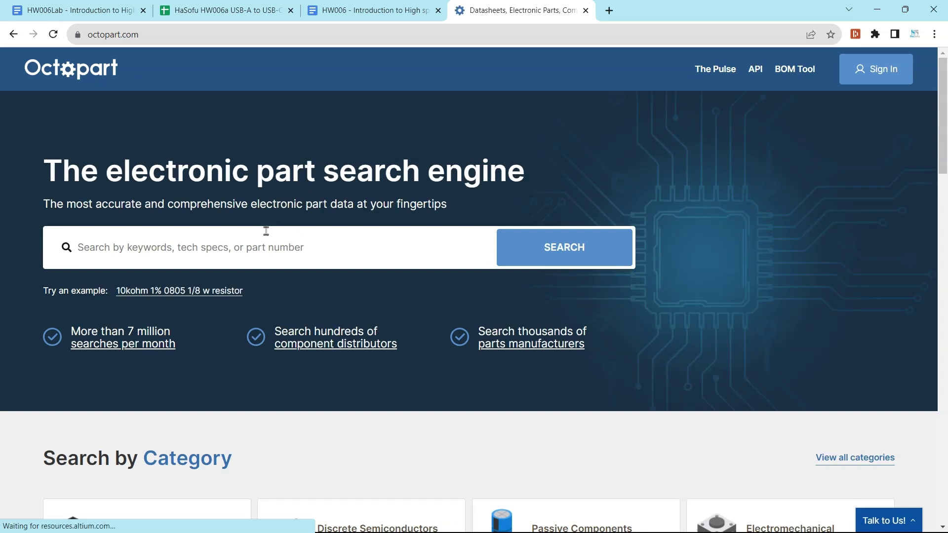
pyautogui.hotkey('ctrl', 'v')
pyautogui.press('Return')
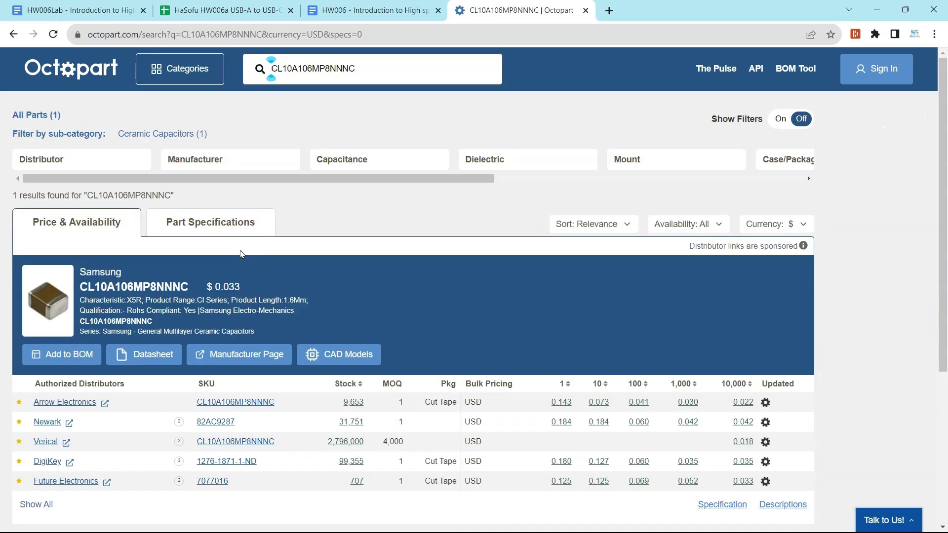
pyautogui.scroll(-3, 253, 248)
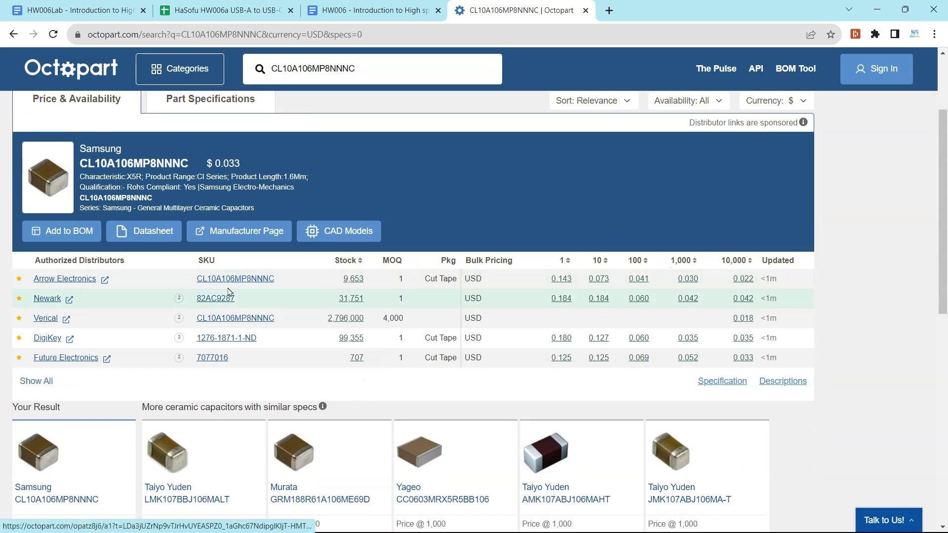
pyautogui.scroll(1, 155, 266)
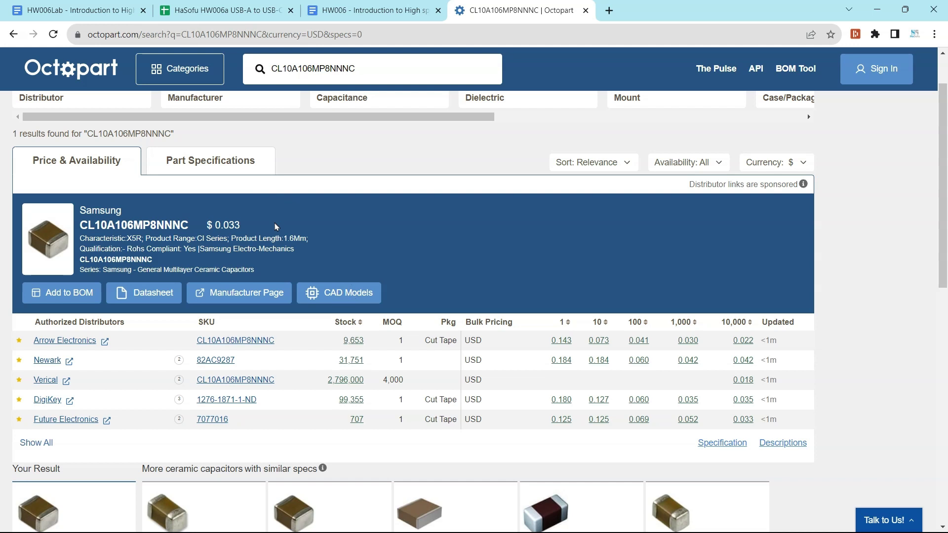
# Open the part's CAD Models list and request the Ultra Librarian download
pyautogui.click(344, 295)
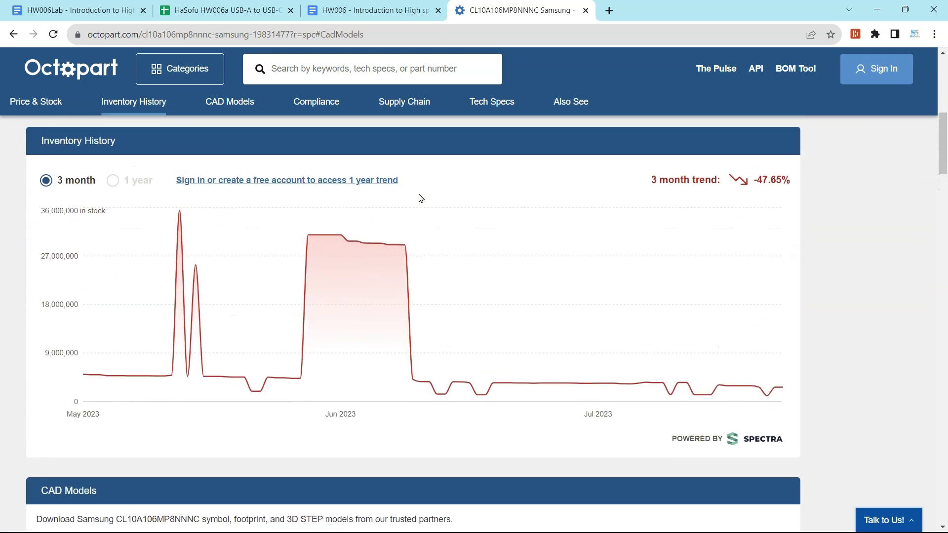
pyautogui.scroll(-5, 523, 346)
pyautogui.scroll(-1, 469, 341)
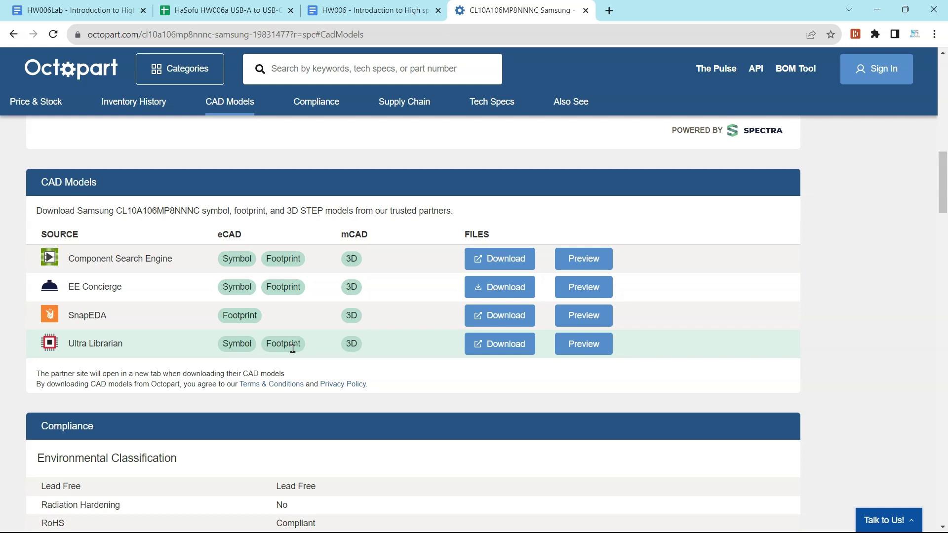
pyautogui.click(507, 344)
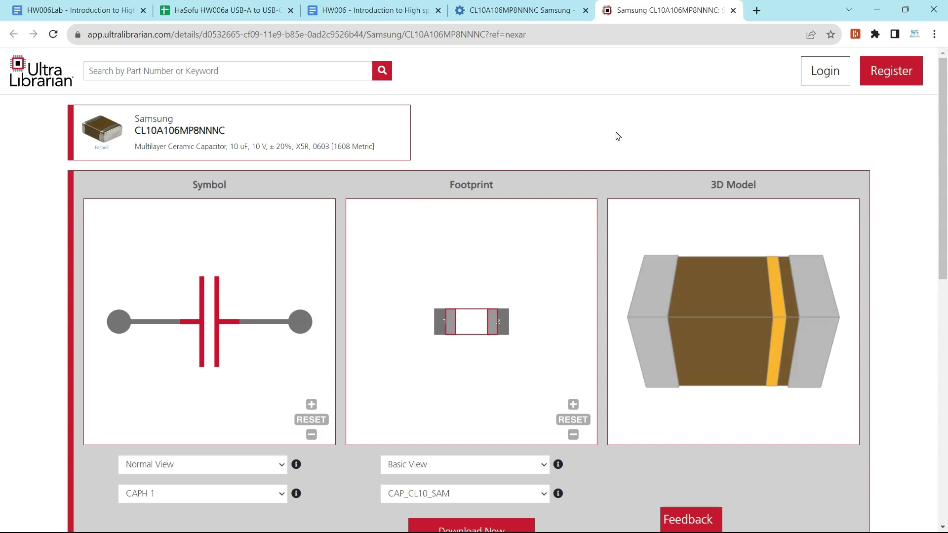
# Choose the STEP 3D model and Altium Designer library formats in Ultra Librarian
pyautogui.scroll(-2, 602, 188)
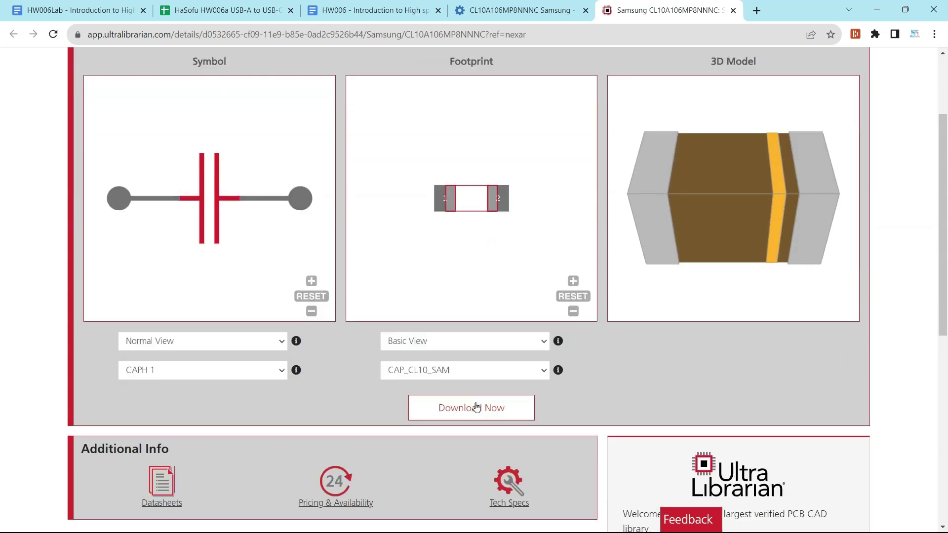
pyautogui.click(470, 406)
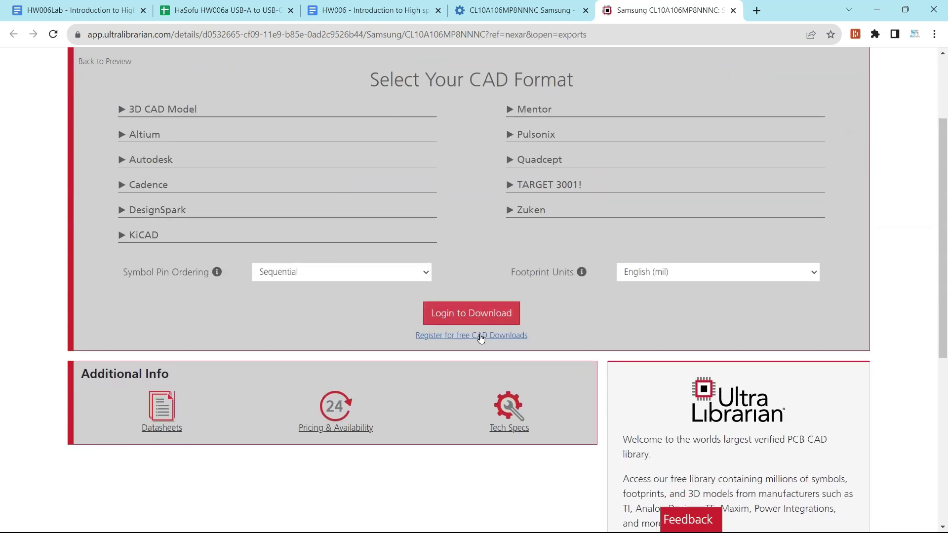
pyautogui.click(162, 109)
pyautogui.click(152, 126)
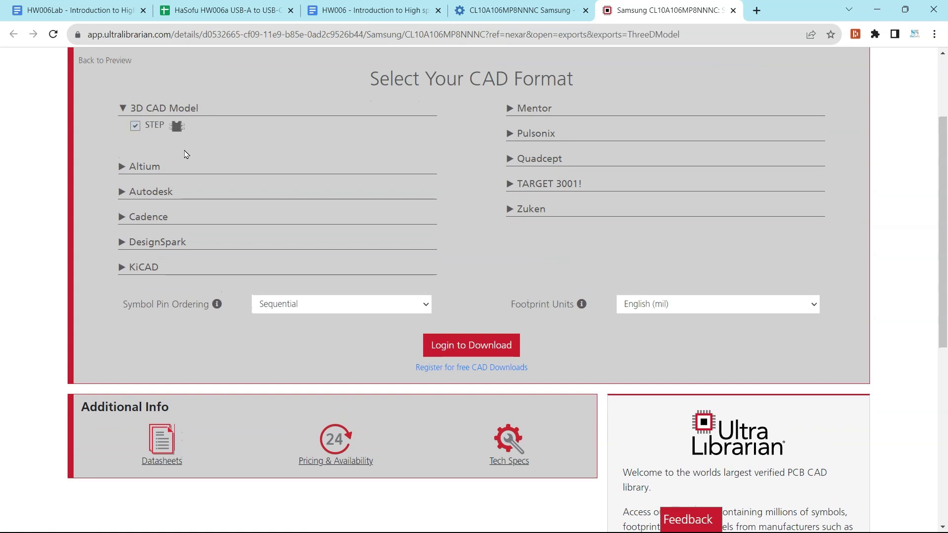
pyautogui.click(155, 167)
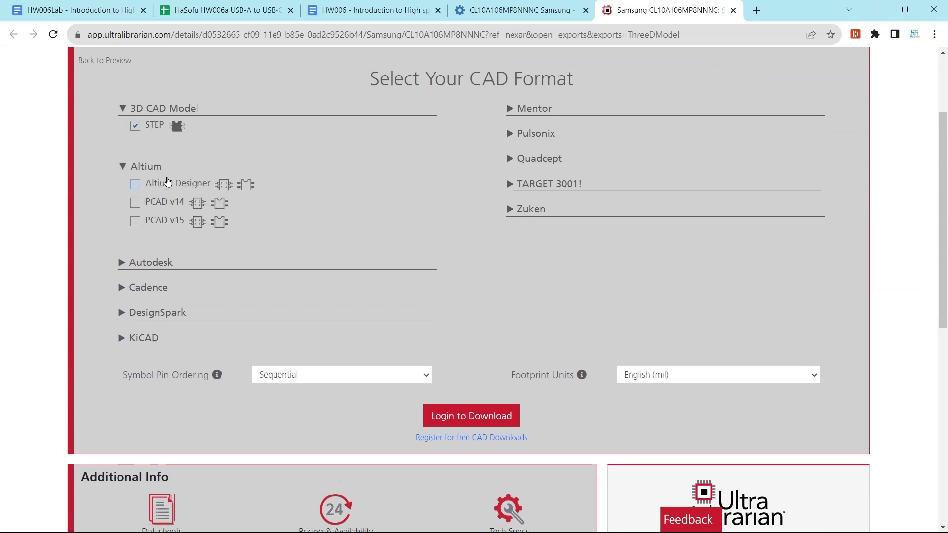
pyautogui.click(167, 183)
# Sign in with the account e-mail, download the files, and show ul_CL10A106MP8NNNC.zip in its folder
pyautogui.click(478, 411)
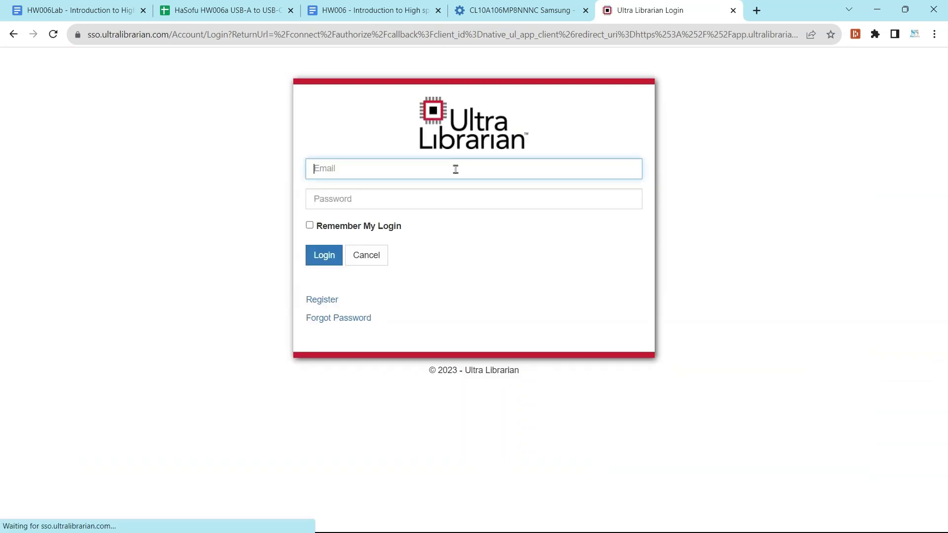
pyautogui.click(455, 170)
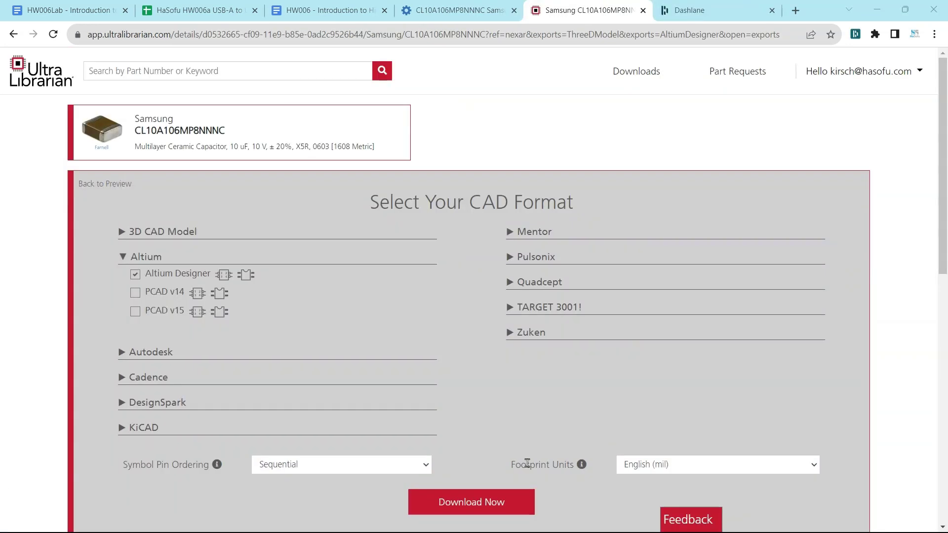
pyautogui.scroll(-4, 514, 458)
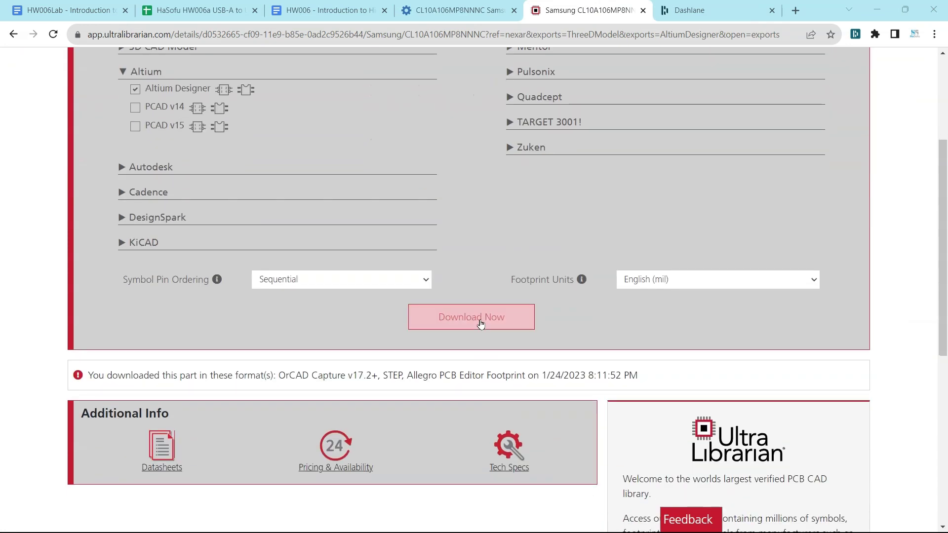
pyautogui.click(482, 322)
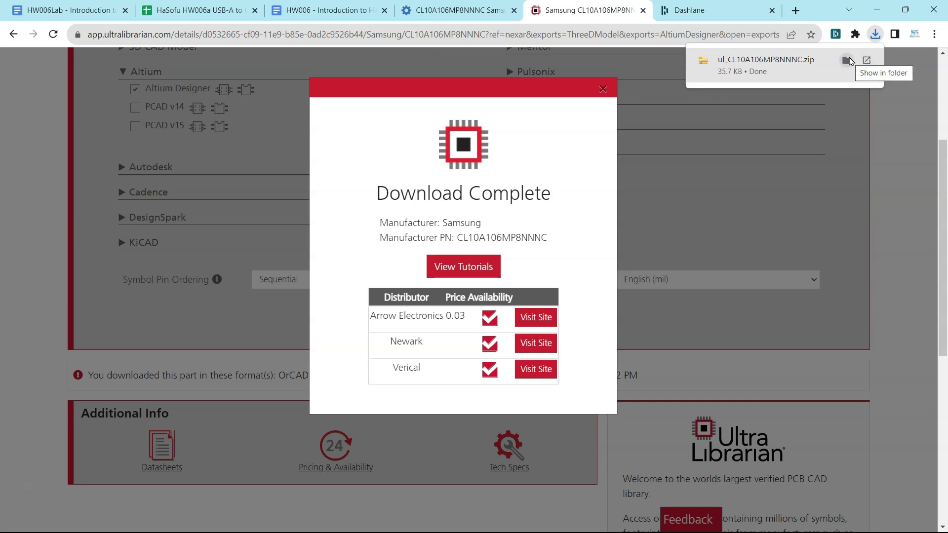
pyautogui.click(848, 60)
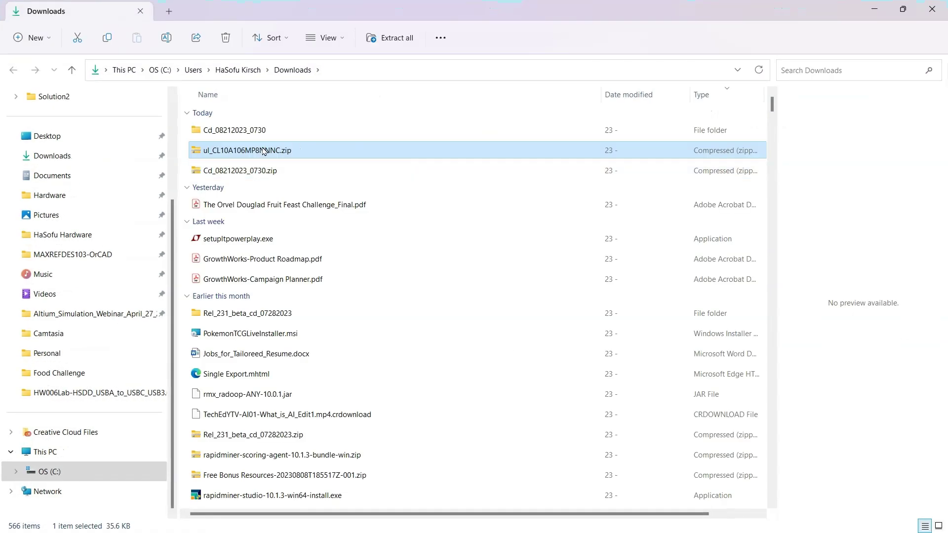
# Extract ul_CL10A106MP8NNNC.zip to the suggested folder and open its AltiumDesigner subfolder
pyautogui.rightClick(296, 148)
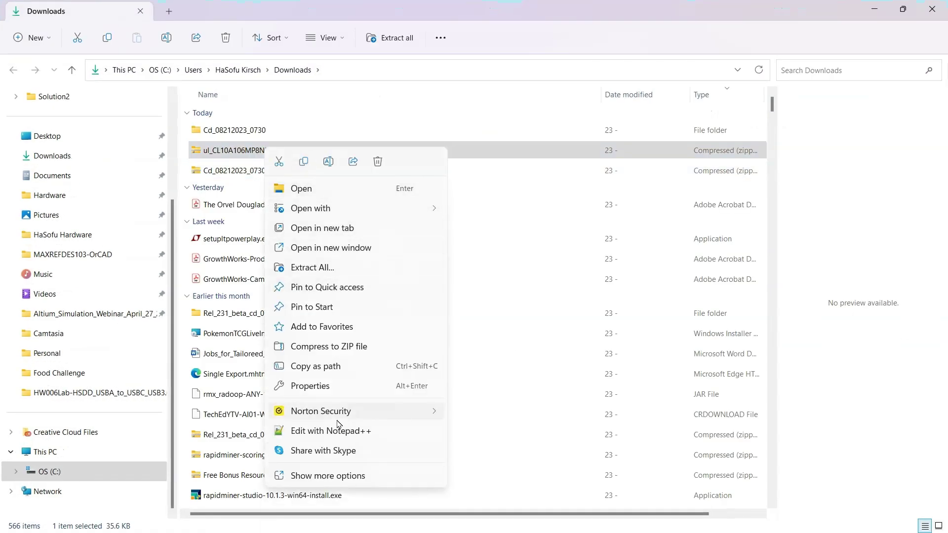
pyautogui.click(344, 272)
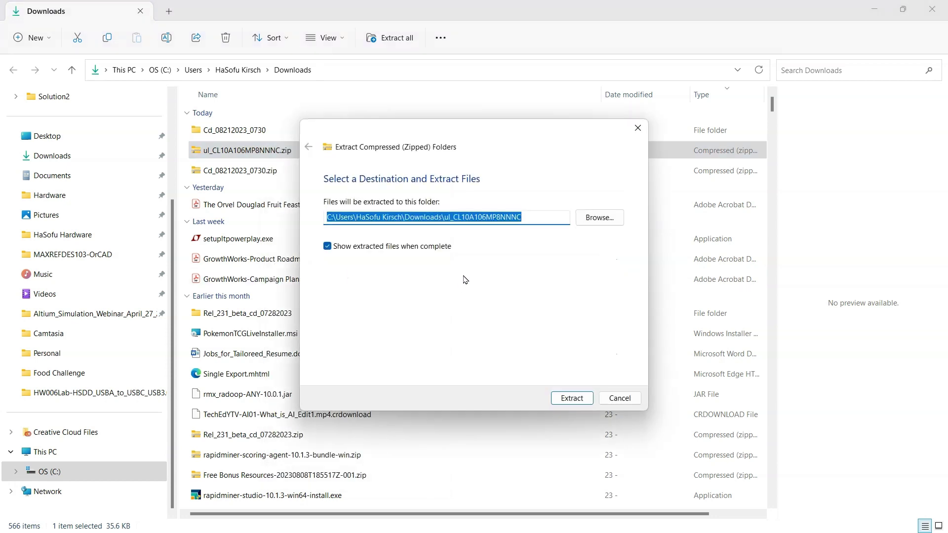
pyautogui.click(564, 398)
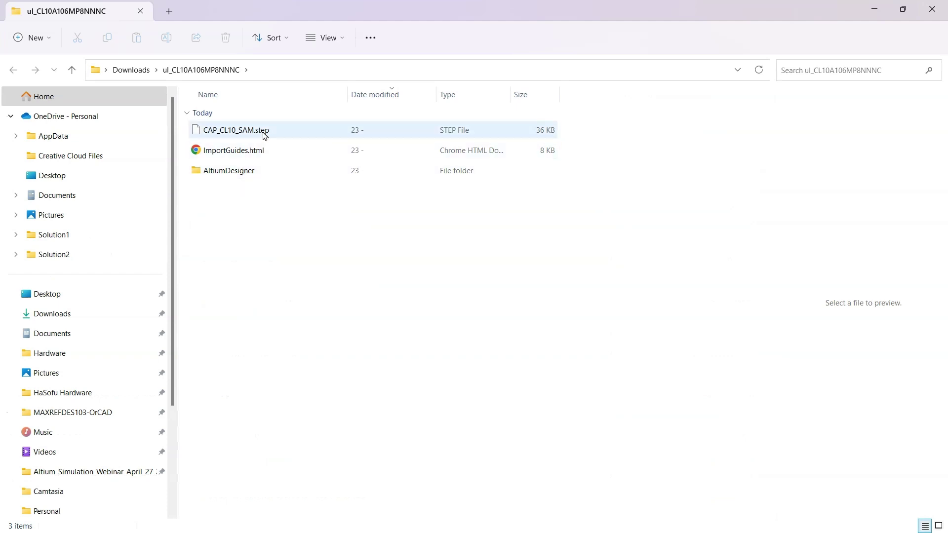
pyautogui.doubleClick(266, 173)
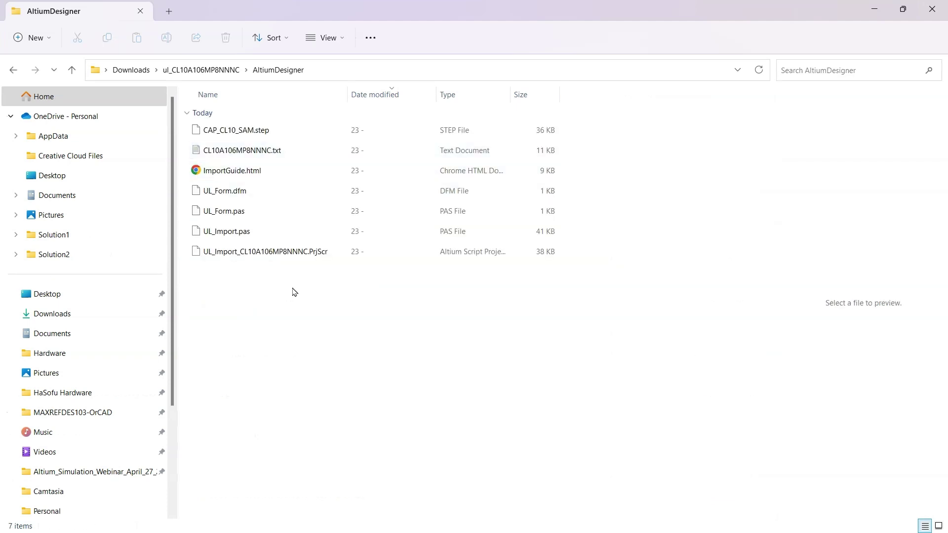
# Bring Altium Designer with the USBA_to_USBC.SchDoc schematic to the front and open the File menu
pyautogui.click(528, 525)
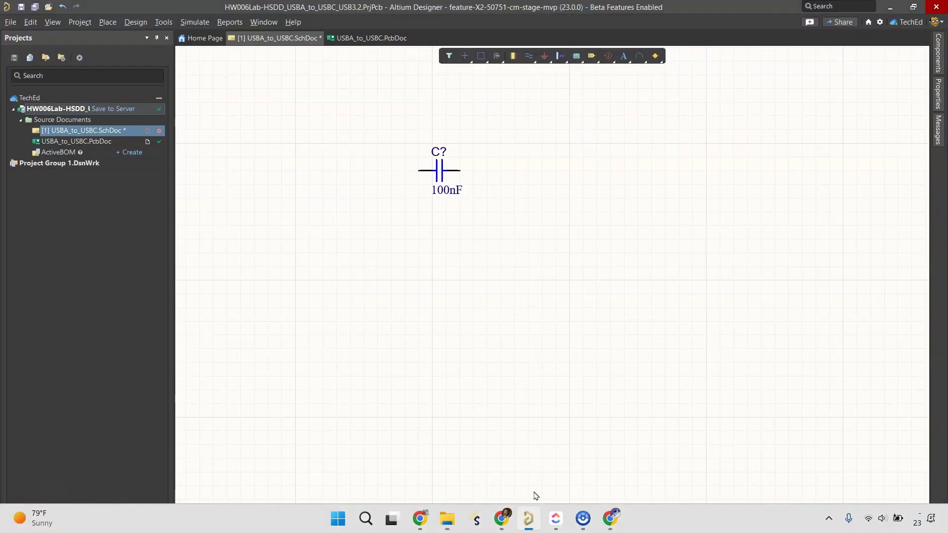
pyautogui.click(11, 22)
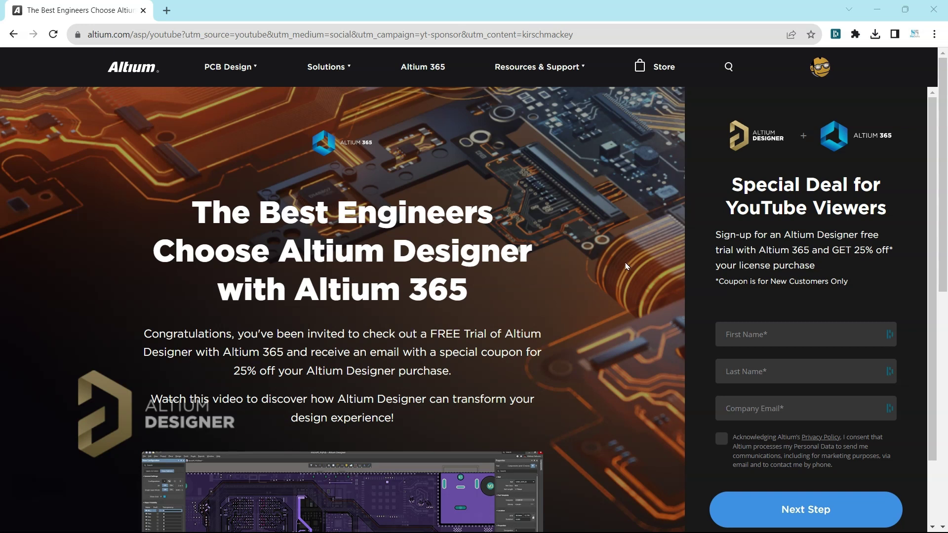
pyautogui.scroll(-3, 591, 243)
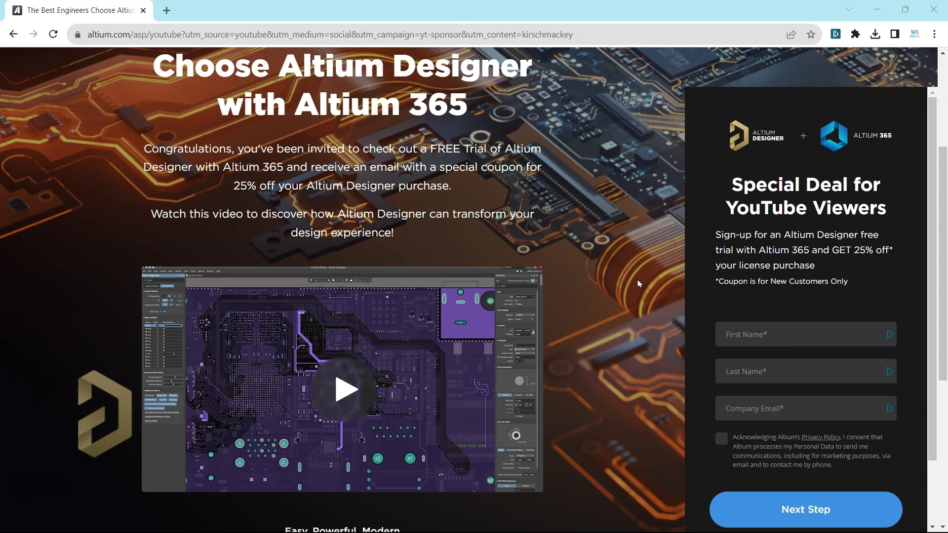
pyautogui.scroll(-4, 638, 283)
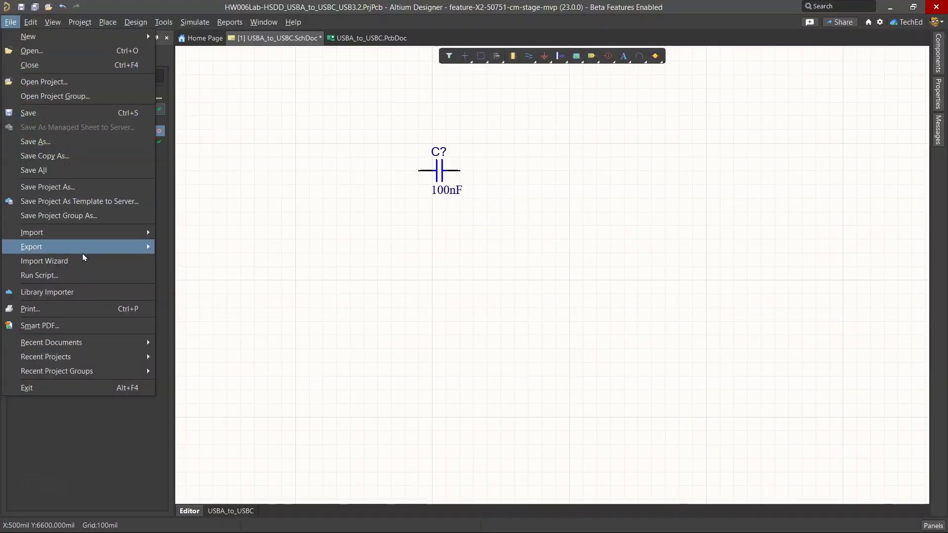
# Run the script UL_Import_CL10A106MP8NNNC.PrjScr from the downloaded AltiumDesigner folder
pyautogui.click(88, 275)
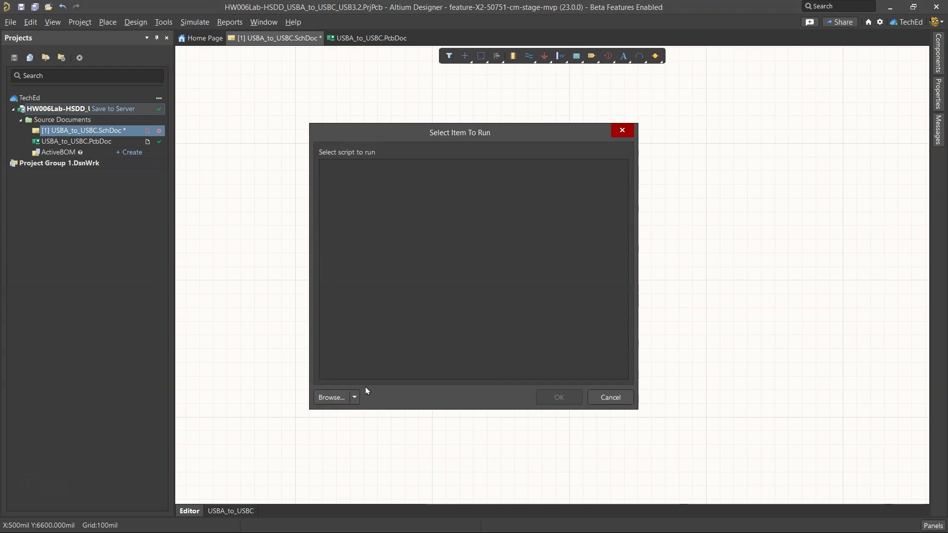
pyautogui.click(354, 398)
pyautogui.click(352, 412)
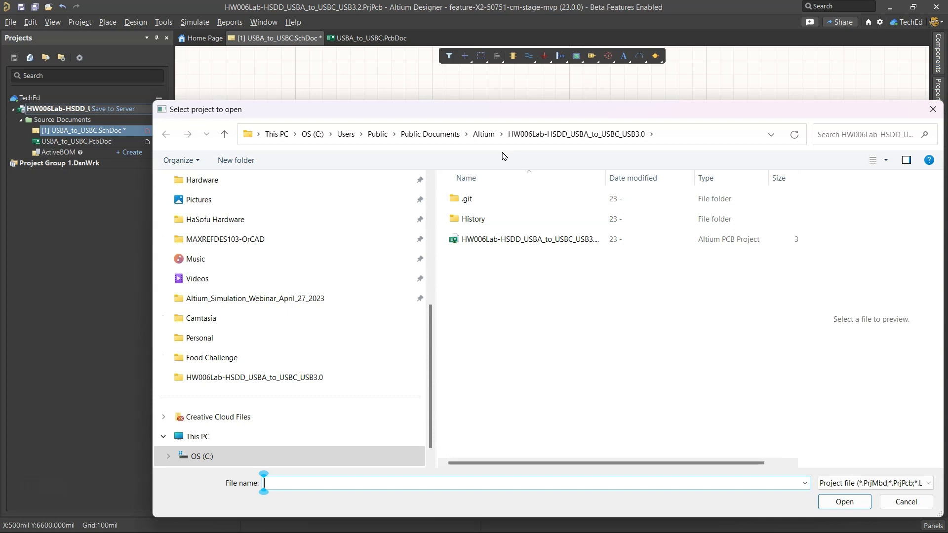
pyautogui.scroll(3, 349, 220)
pyautogui.click(332, 223)
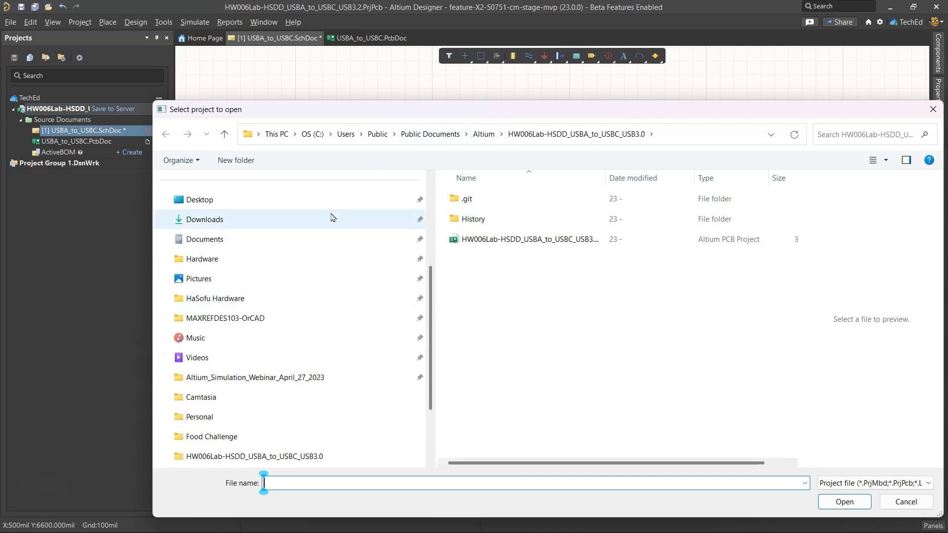
pyautogui.doubleClick(506, 215)
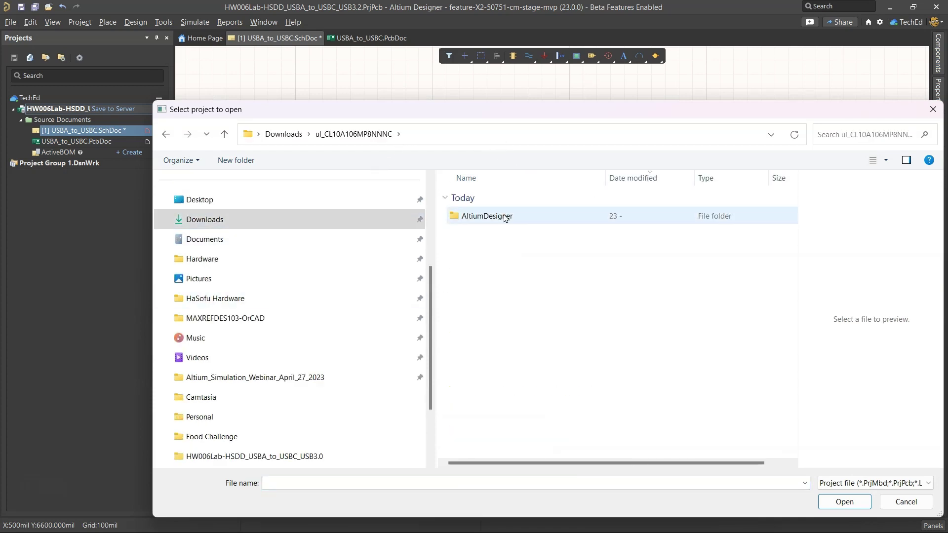
pyautogui.doubleClick(506, 217)
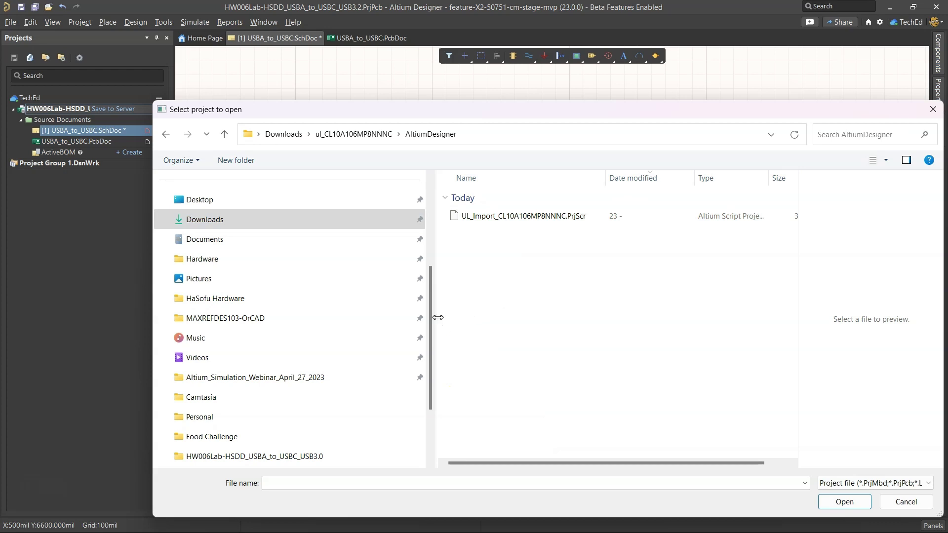
pyautogui.moveTo(438, 317); pyautogui.dragTo(250, 316)
pyautogui.doubleClick(328, 216)
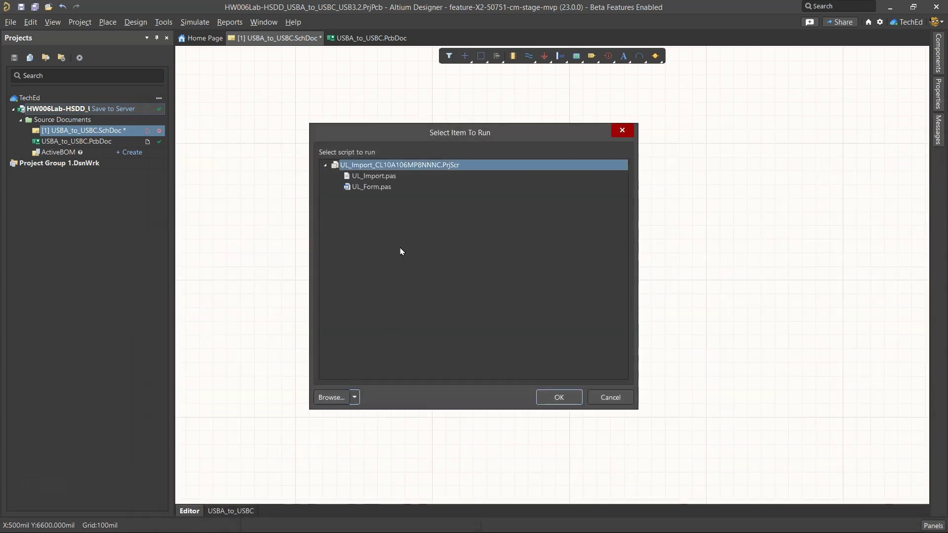
pyautogui.click(557, 397)
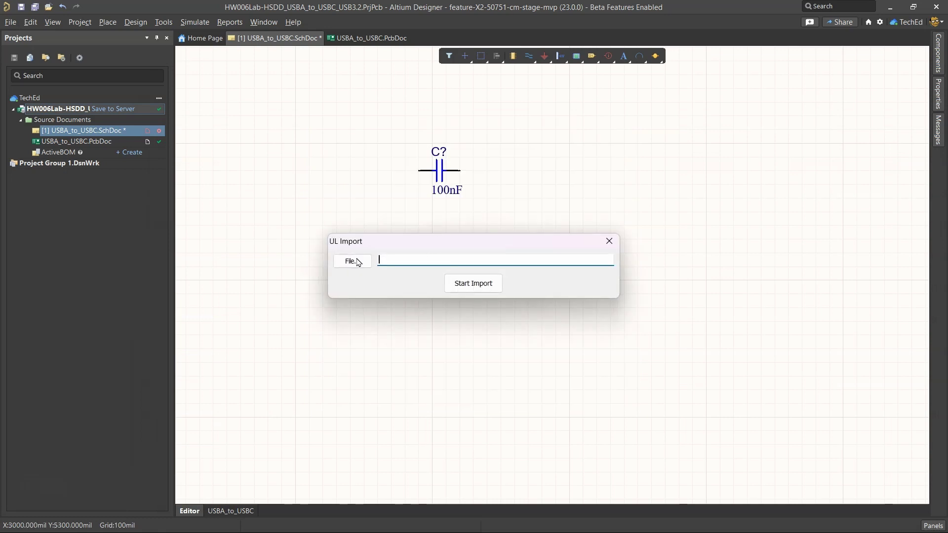
# Import the CL10A106MP8NNNC.txt data file with UL Import and dismiss the FontID note
pyautogui.click(352, 262)
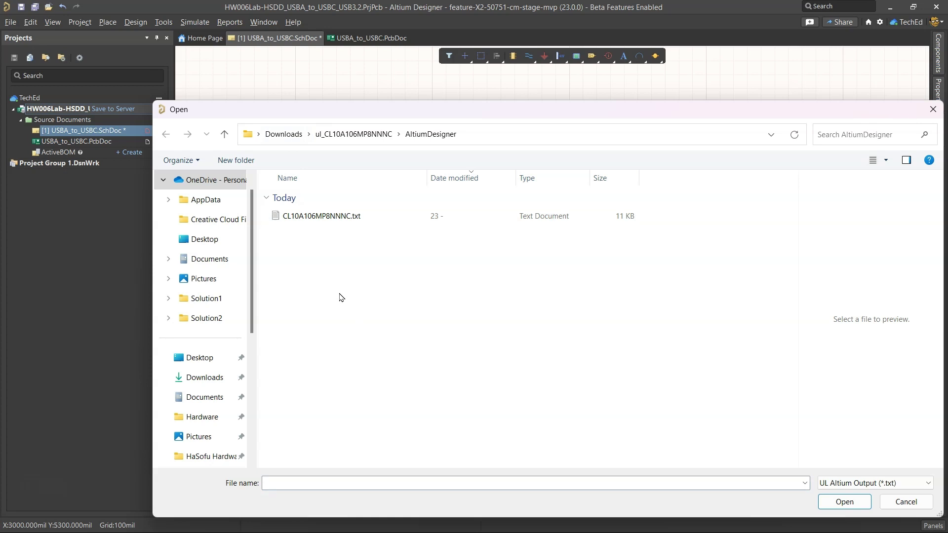
pyautogui.click(353, 218)
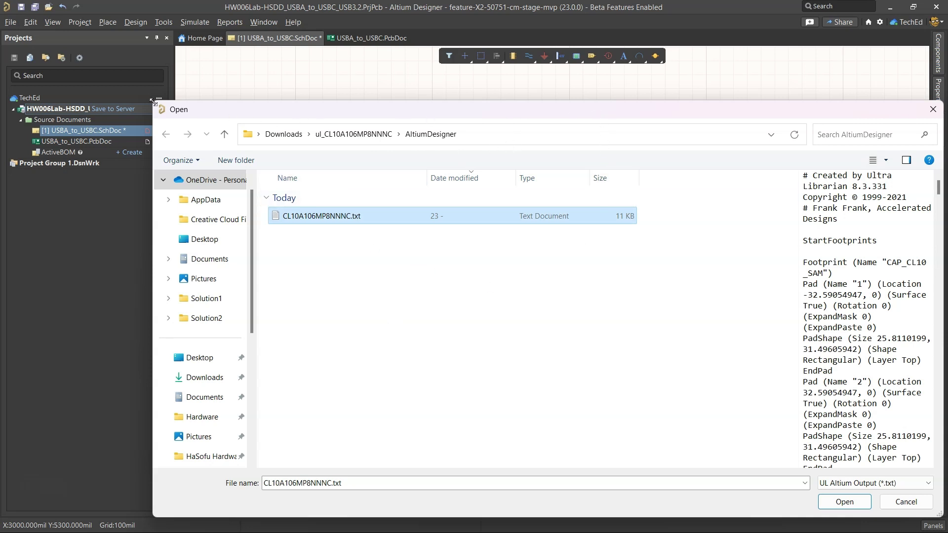
pyautogui.moveTo(153, 102); pyautogui.dragTo(340, 148)
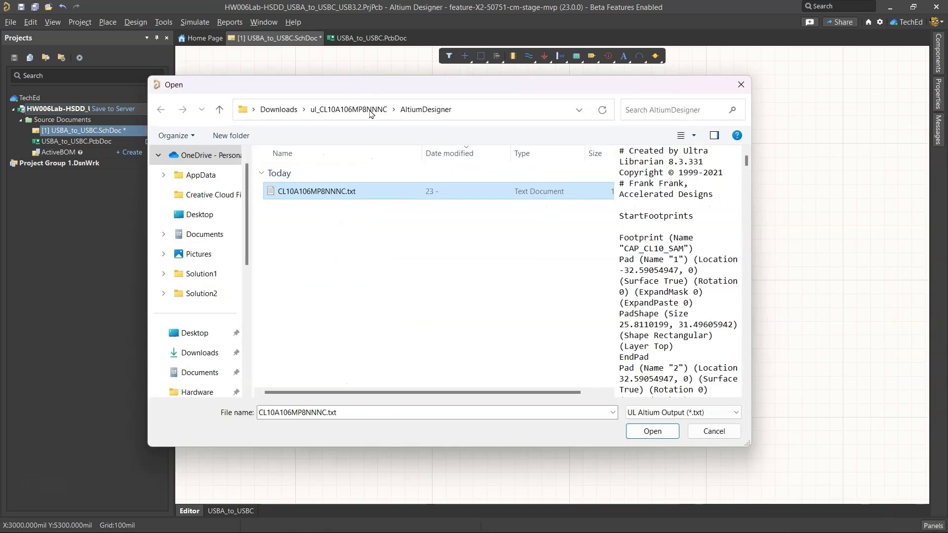
pyautogui.click(654, 431)
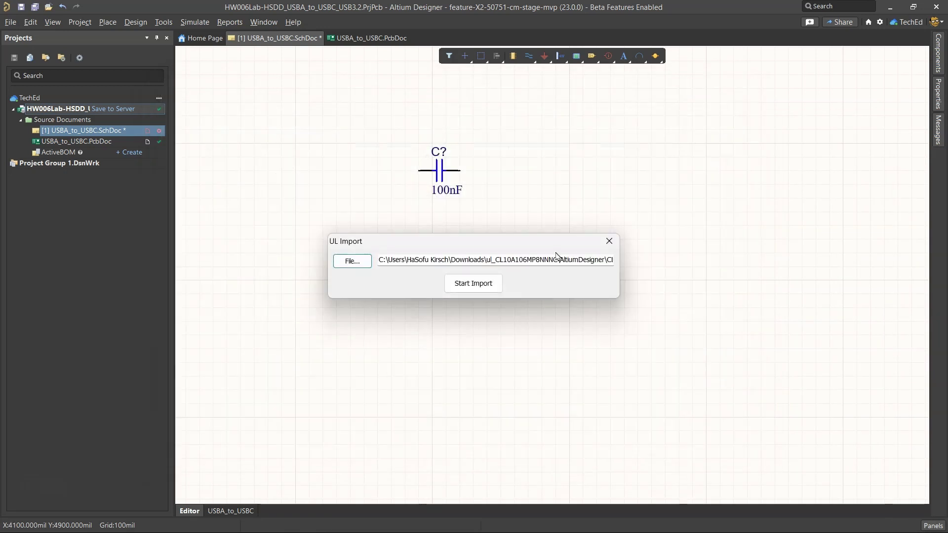
pyautogui.click(469, 283)
pyautogui.click(556, 303)
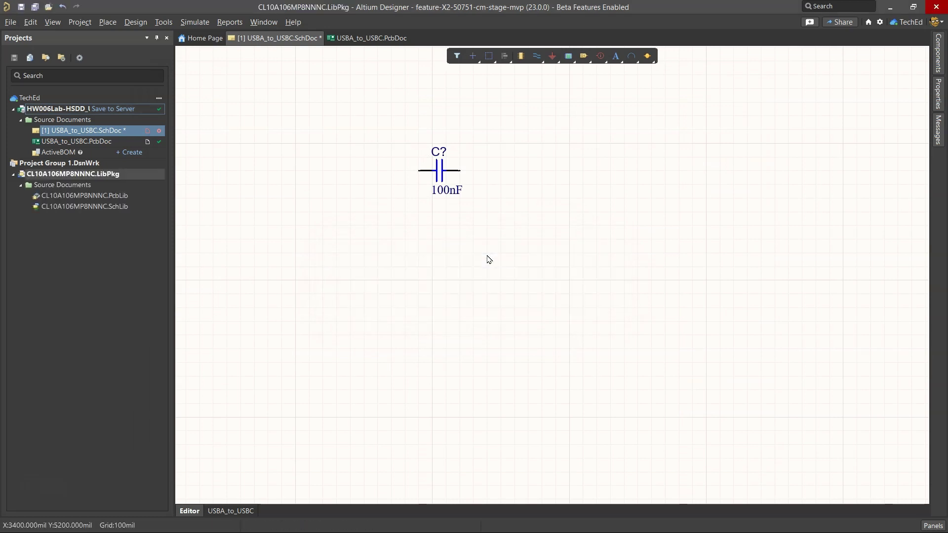
# Open CL10A106MP8NNNC.PcbLib from the CL10A106MP8NNNC.LibPkg project without compiling
pyautogui.rightClick(107, 178)
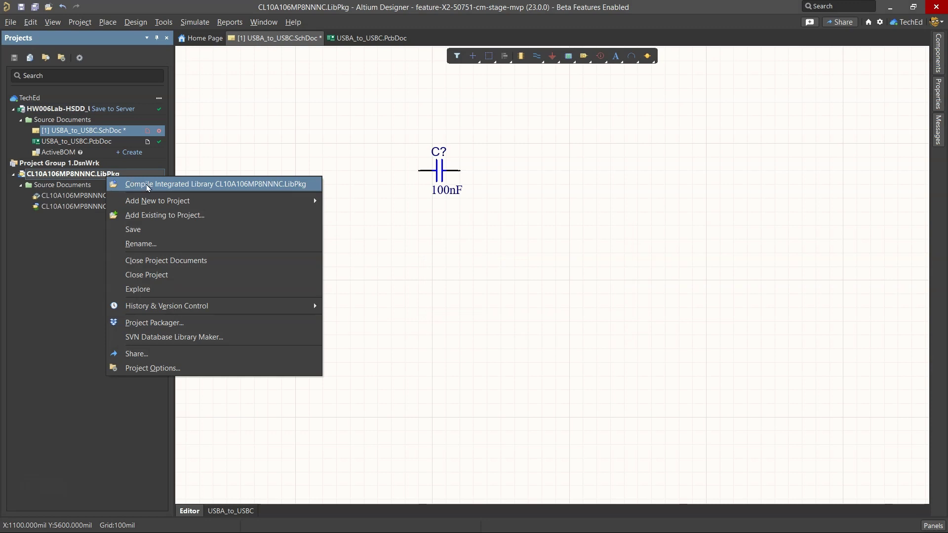
pyautogui.click(62, 199)
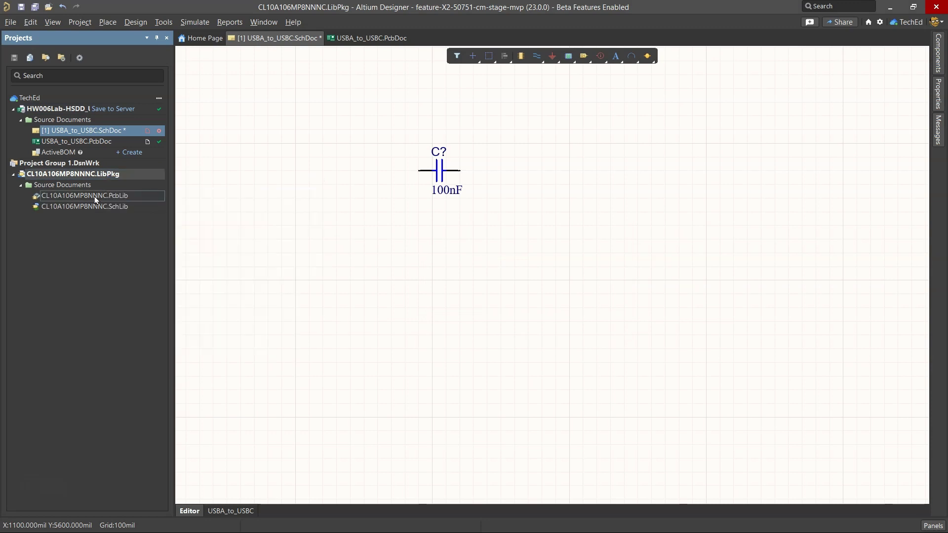
pyautogui.doubleClick(74, 196)
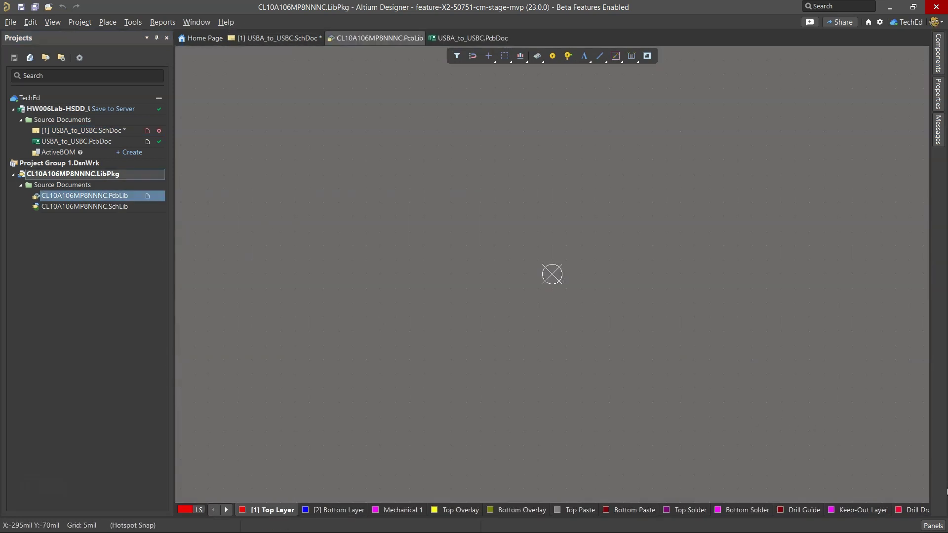
# Show the PCB Library panel and view the CAP_CL10_SAM-M and CAP_CL10_SAM footprints
pyautogui.click(932, 526)
pyautogui.click(887, 390)
pyautogui.click(56, 158)
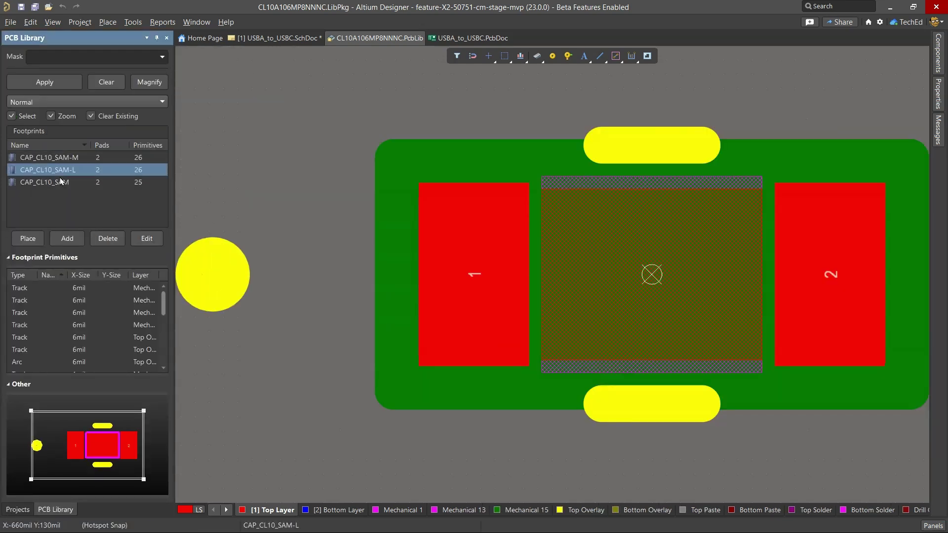
pyautogui.click(62, 182)
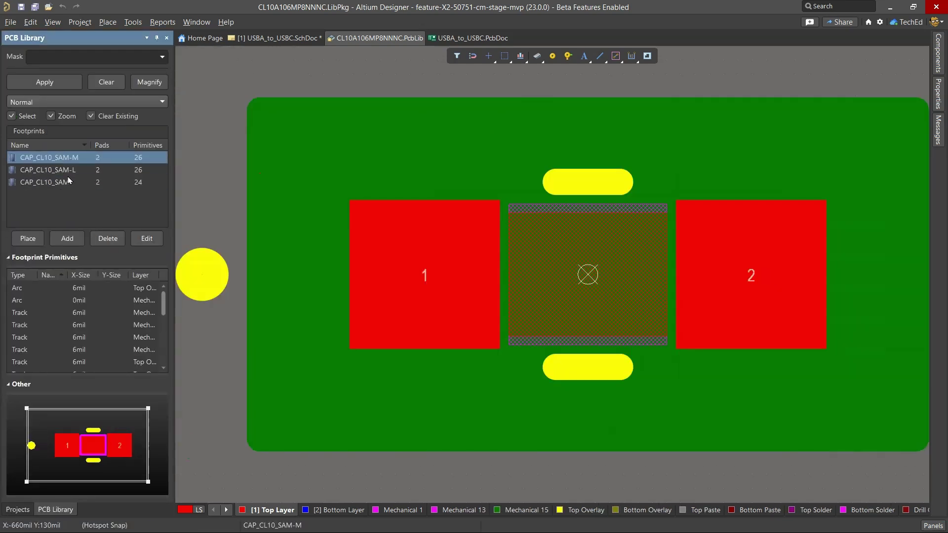
pyautogui.click(69, 181)
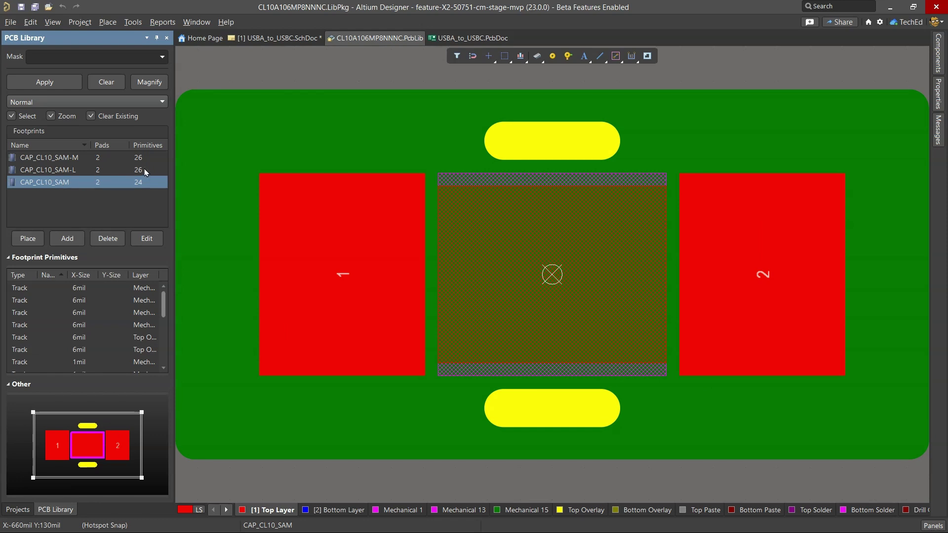
# View the CAP_CL10_SAM-L and CAP_CL10_SAM-M footprints in 3D, then return to Projects
pyautogui.keyDown('ctrl'); pyautogui.scroll(-3, 289, 142); pyautogui.keyUp('ctrl')
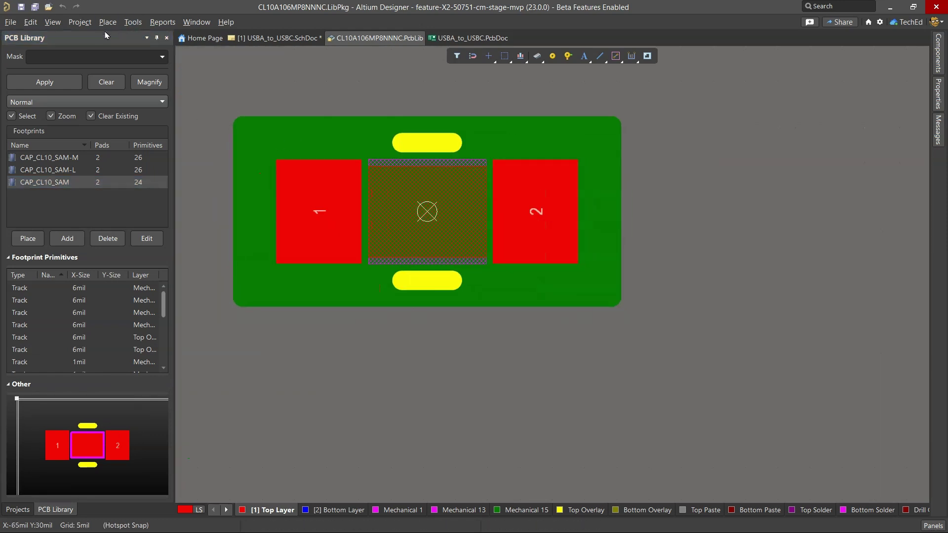
pyautogui.press('3')
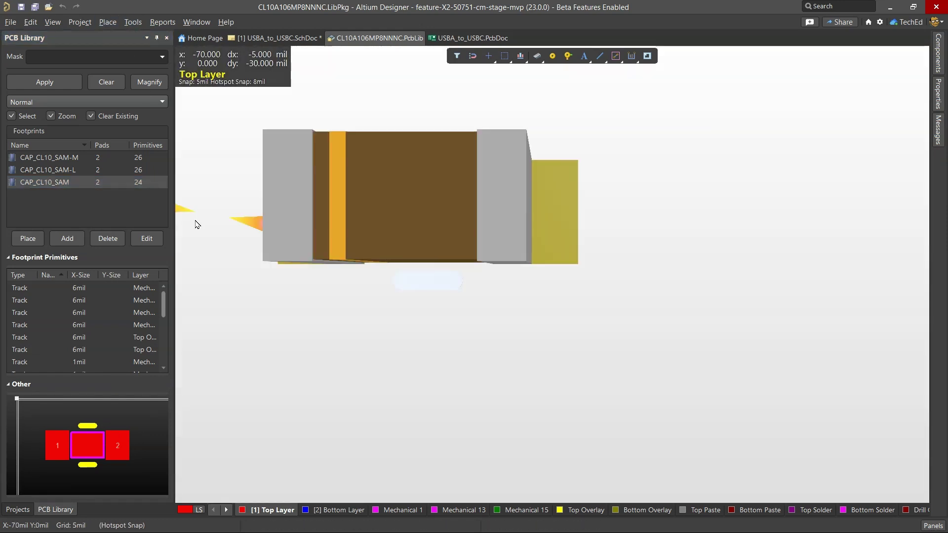
pyautogui.click(88, 170)
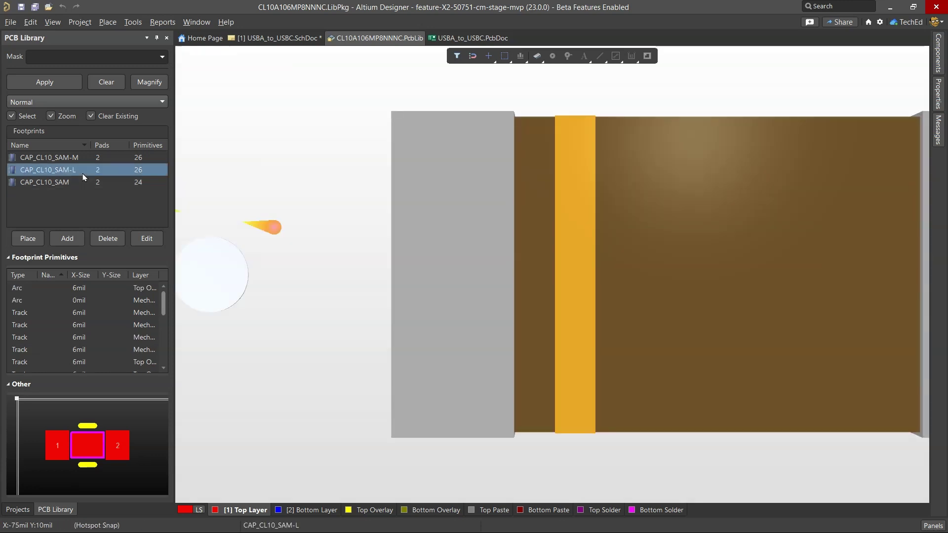
pyautogui.click(104, 158)
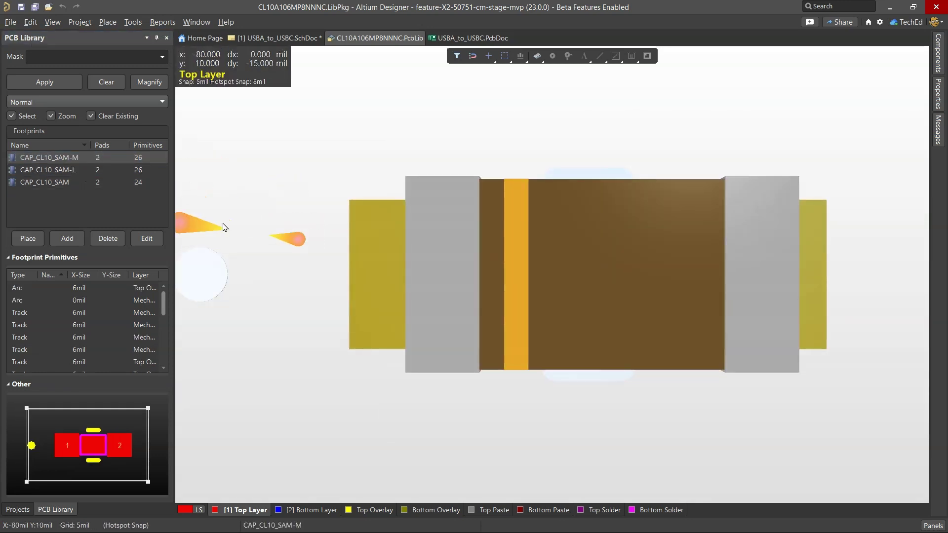
pyautogui.keyDown('ctrl'); pyautogui.scroll(-2, 252, 208); pyautogui.keyUp('ctrl')
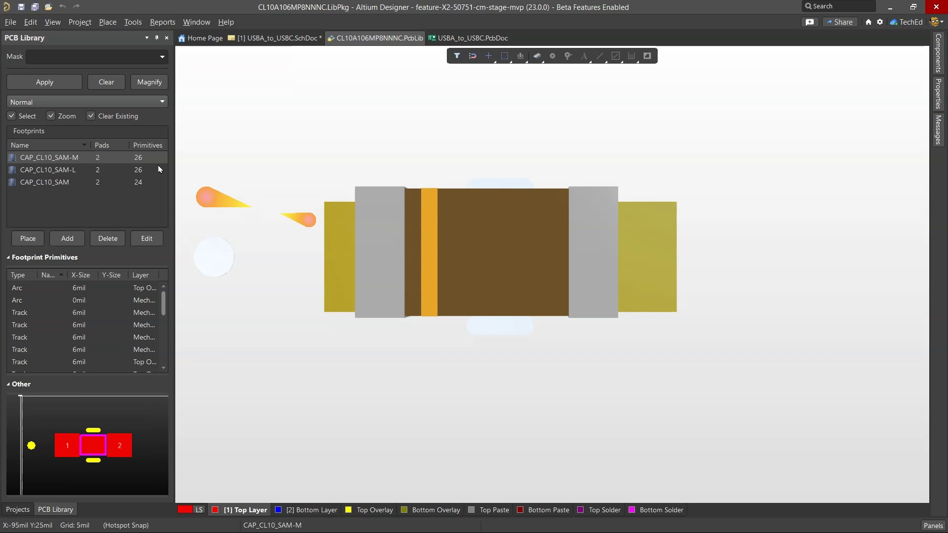
pyautogui.click(16, 509)
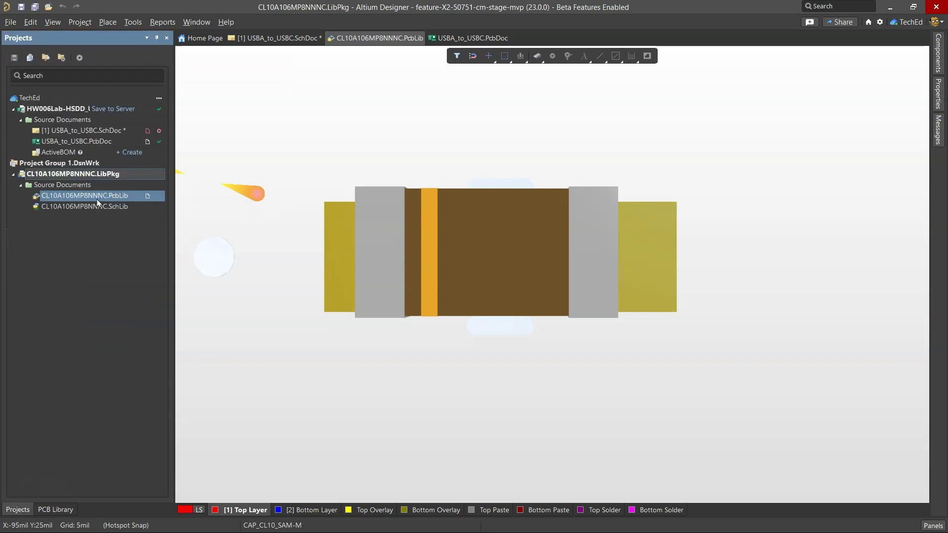
# Open CL10A106MP8NNNC.SchLib in the SCH Library panel, widen its list, and select CL10A106MP8NNNC
pyautogui.doubleClick(85, 207)
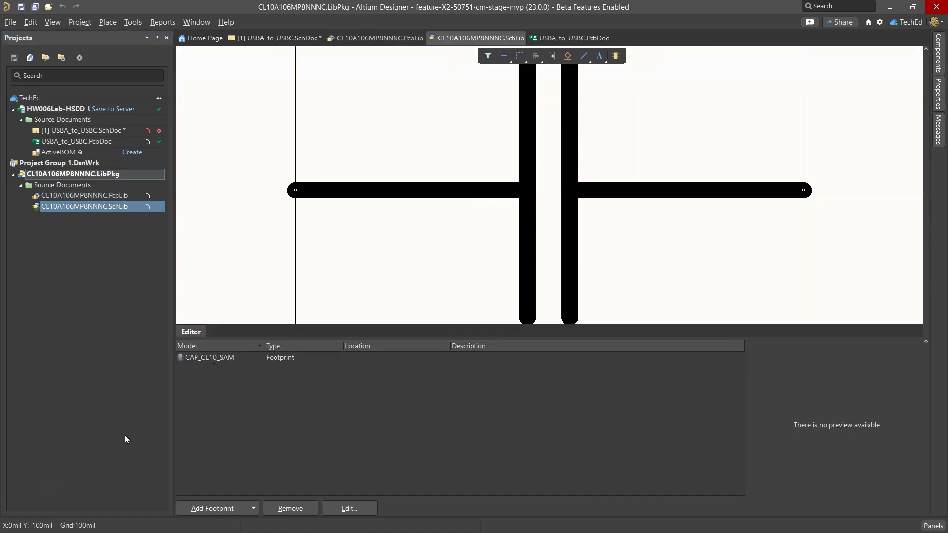
pyautogui.click(933, 526)
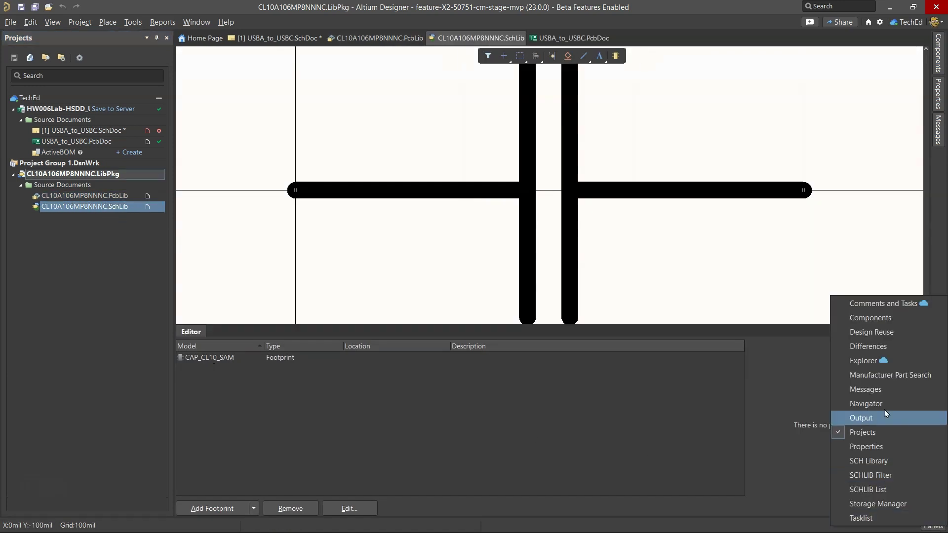
pyautogui.click(878, 461)
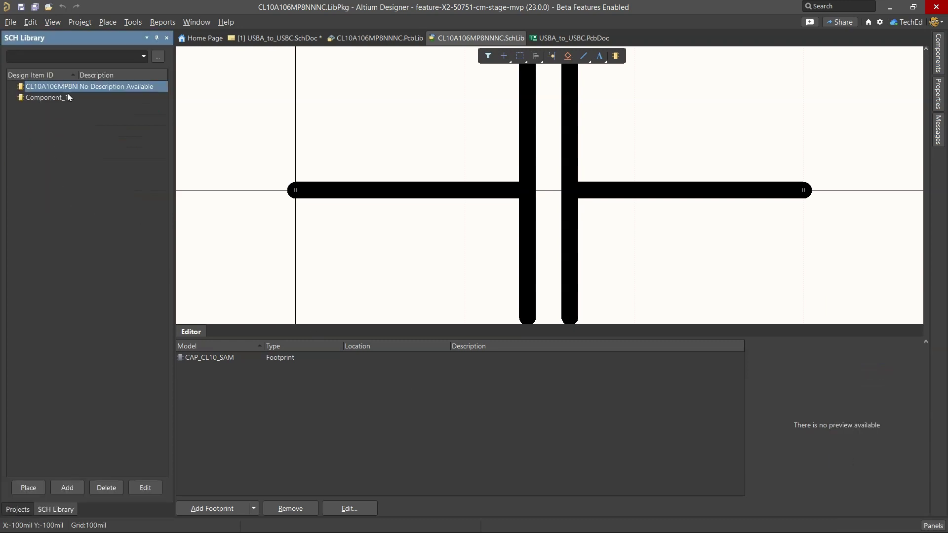
pyautogui.doubleClick(78, 75)
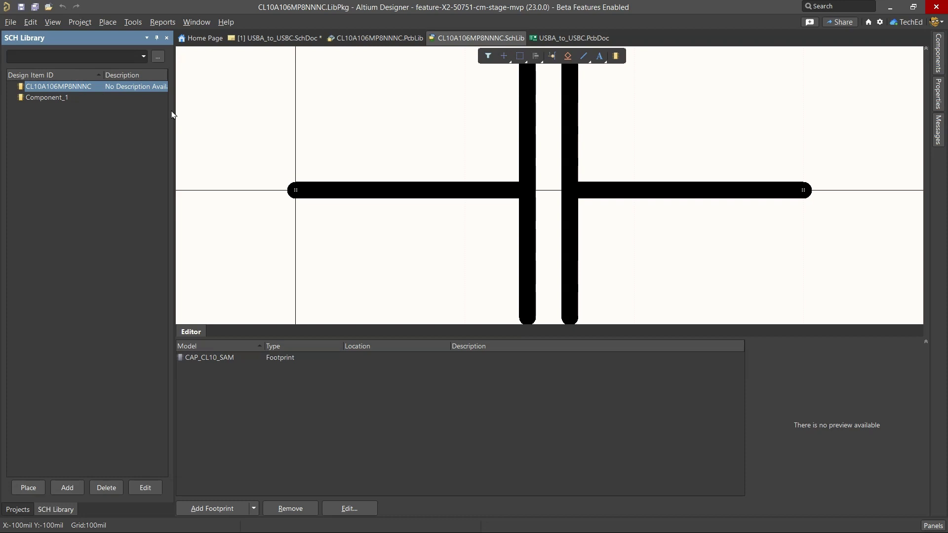
pyautogui.moveTo(172, 114); pyautogui.dragTo(269, 119)
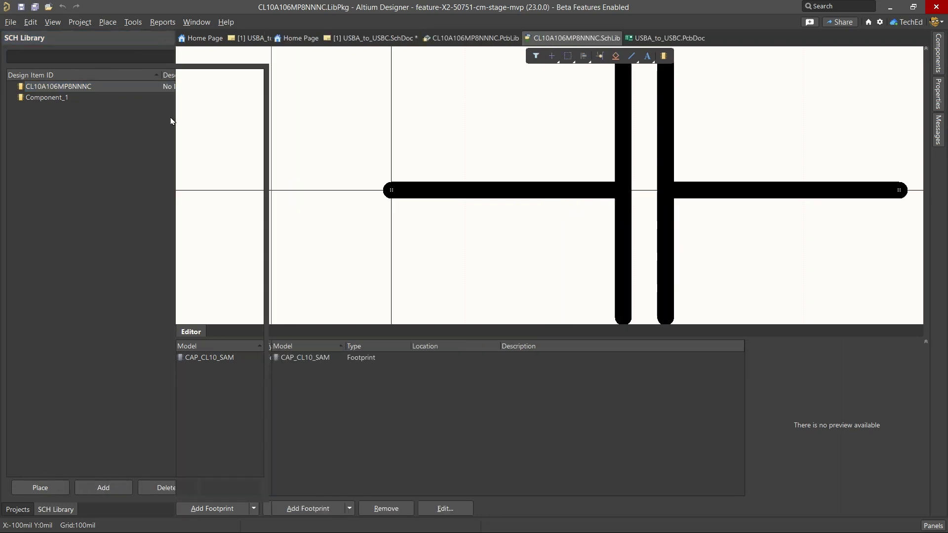
pyautogui.click(102, 88)
# Copy C5's description CAP CER 10UF 10V X5R 0603 from cell K4 of the BOM
pyautogui.moveTo(392, 510)
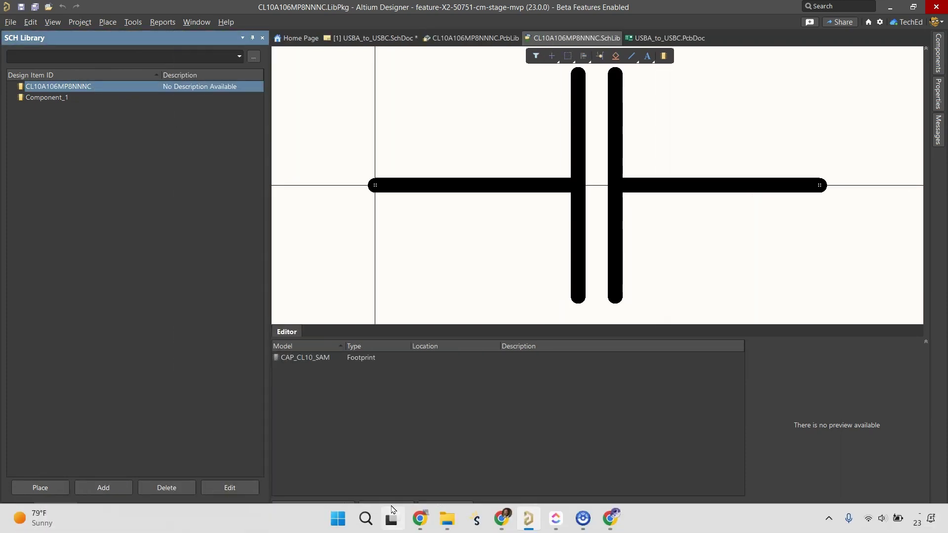
pyautogui.click(420, 518)
pyautogui.click(207, 10)
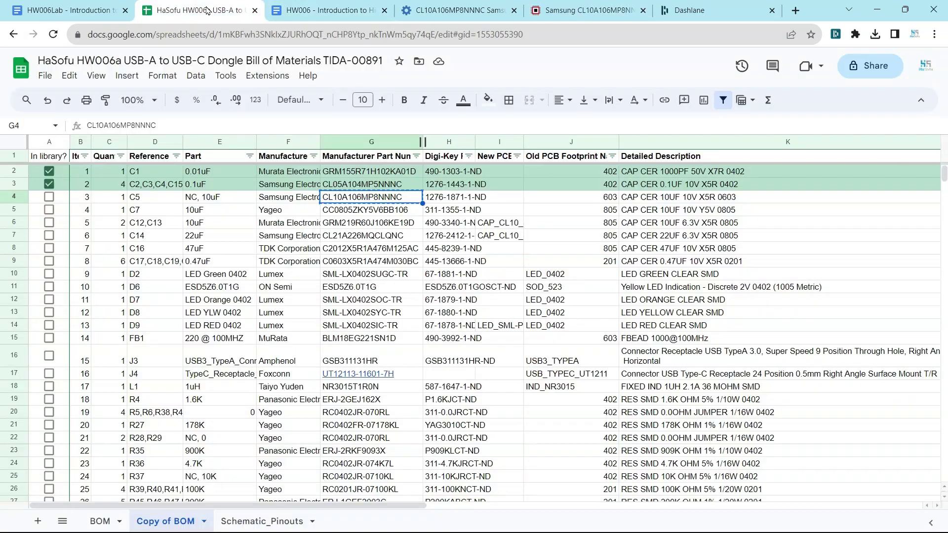
pyautogui.click(655, 200)
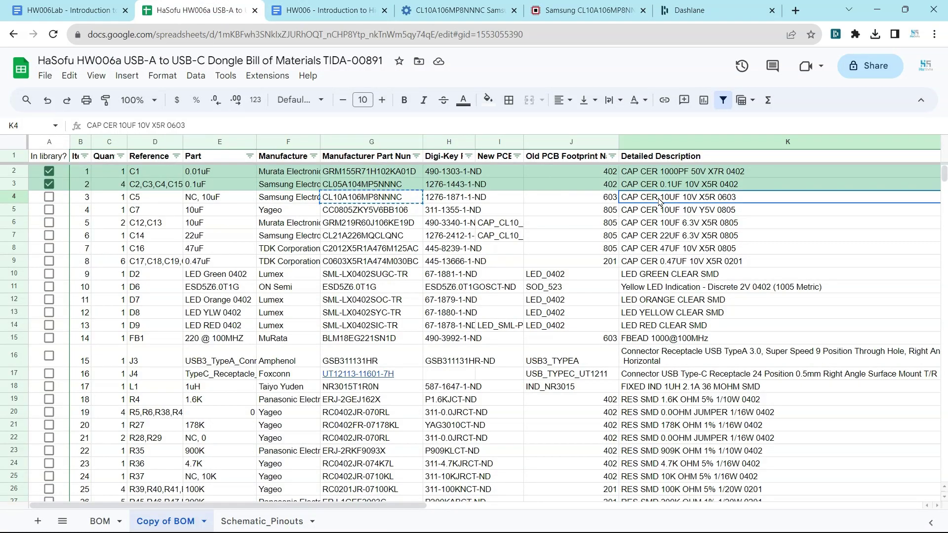
pyautogui.hotkey('ctrl', 'c')
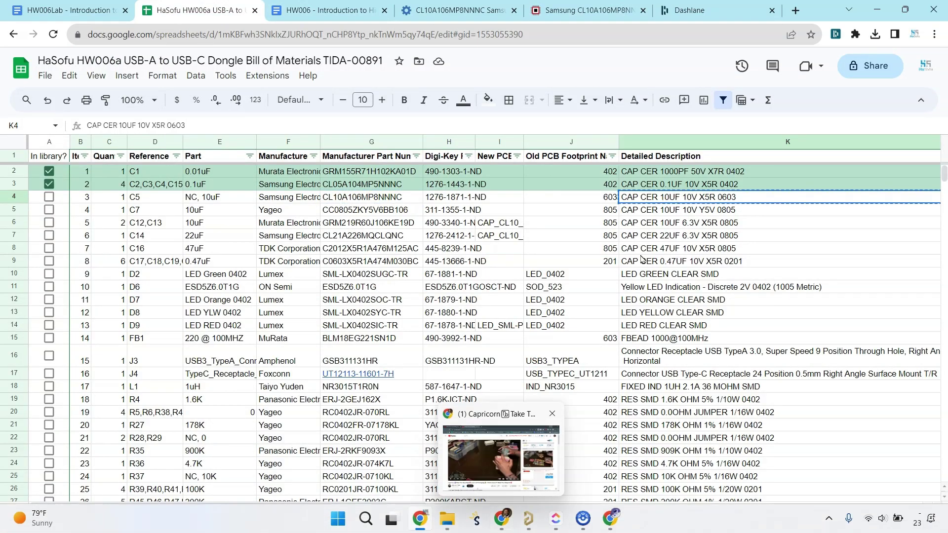
# Select the full K4 description text in the formula bar, then return to the BOM spreadsheet
pyautogui.click(186, 126)
pyautogui.moveTo(186, 126); pyautogui.dragTo(86, 125)
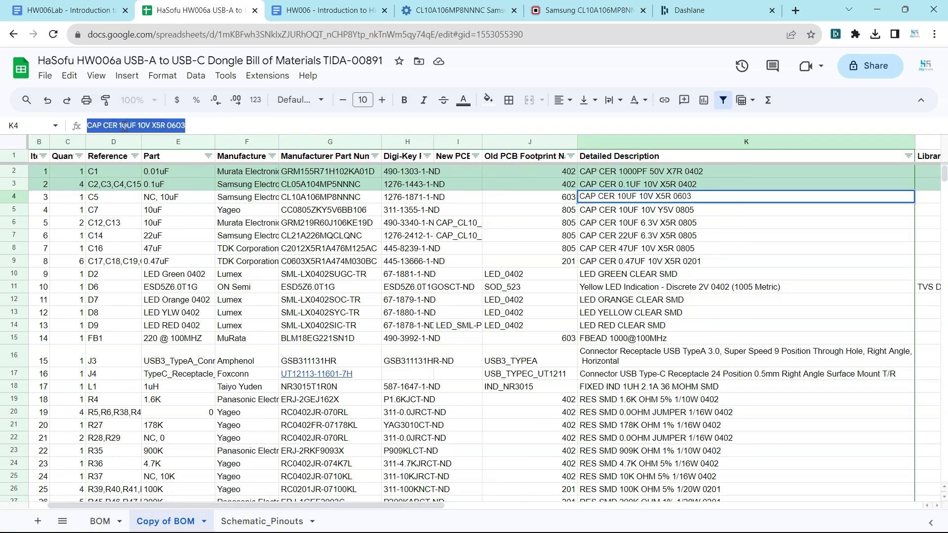
pyautogui.click(611, 521)
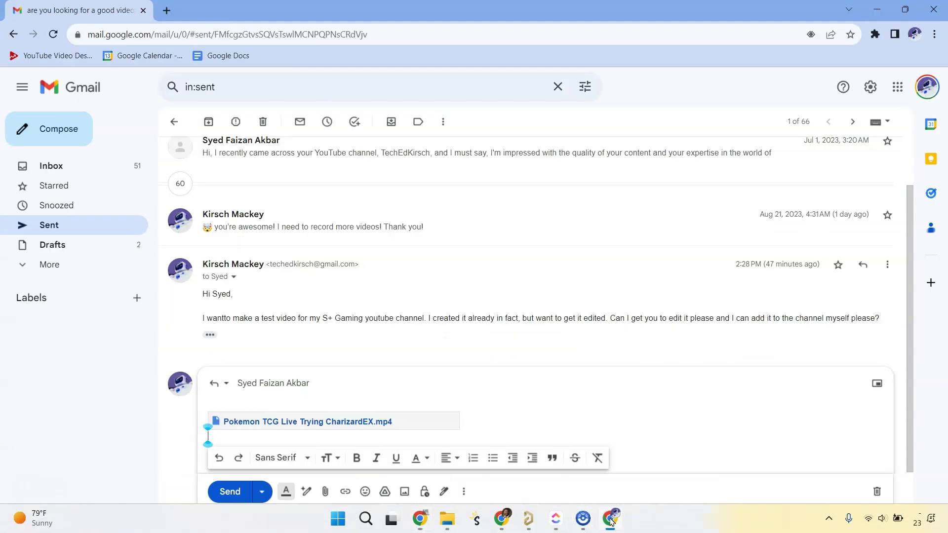
pyautogui.click(612, 521)
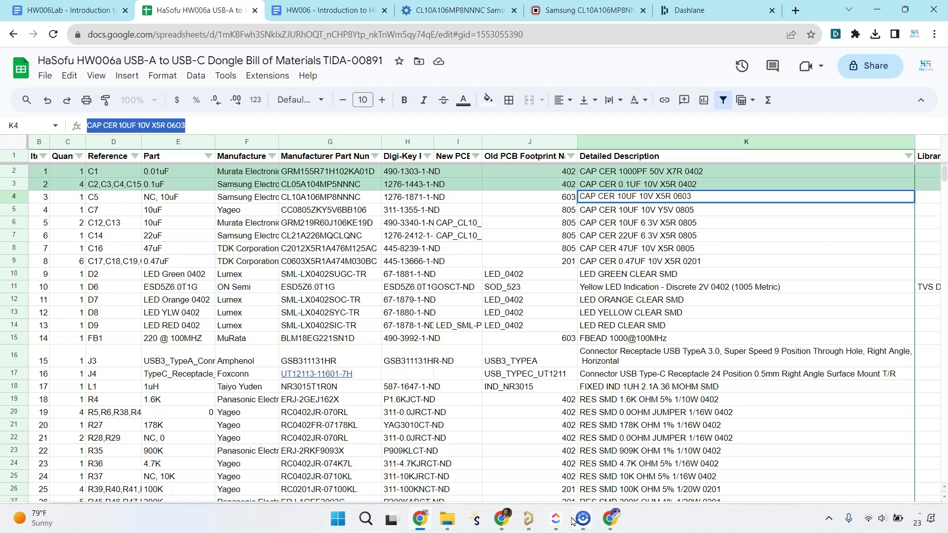
pyautogui.moveTo(549, 529)
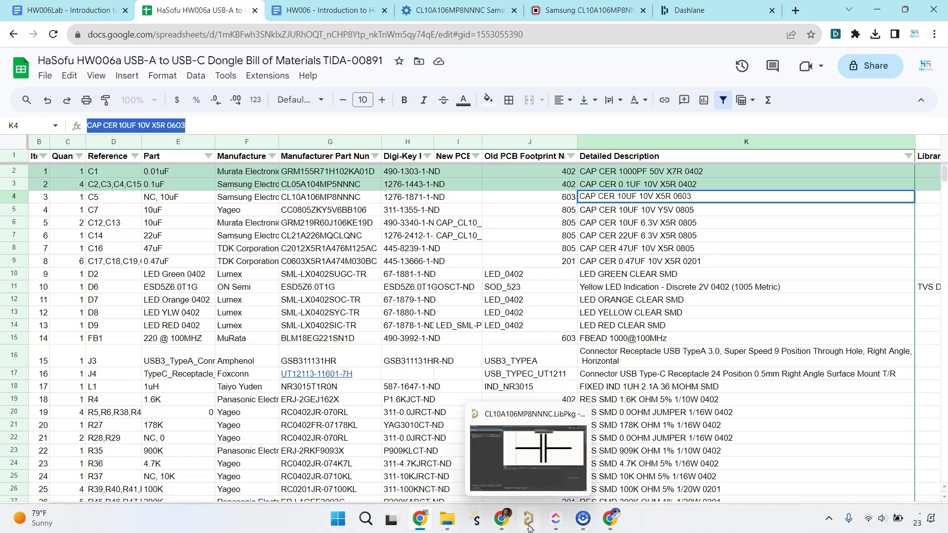
# Bring Altium Designer forward and open the CL10A106MP8NNNC component's properties
pyautogui.click(528, 528)
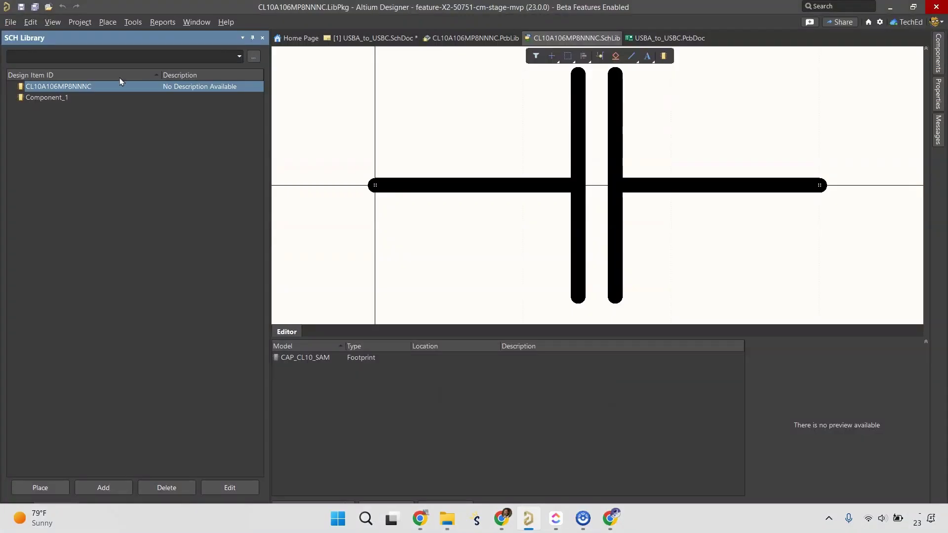
pyautogui.rightClick(66, 90)
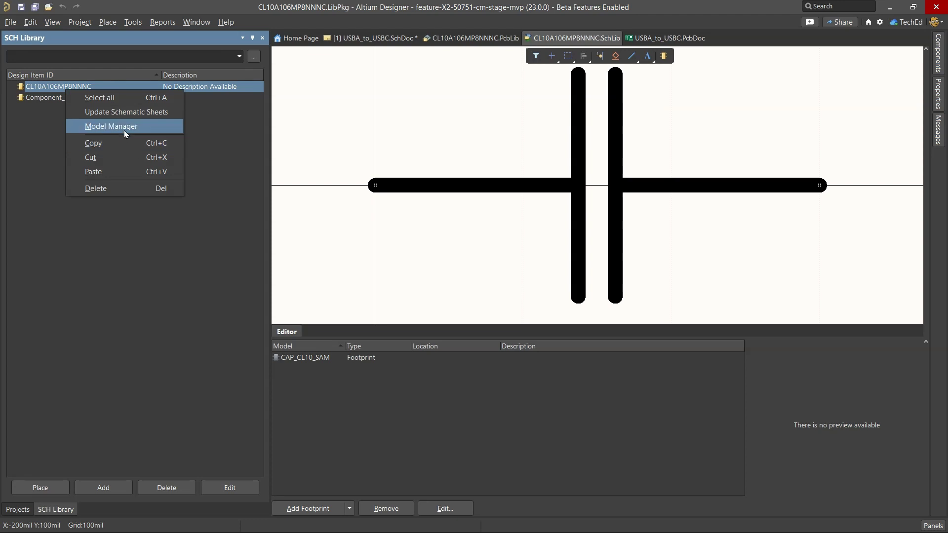
pyautogui.click(57, 88)
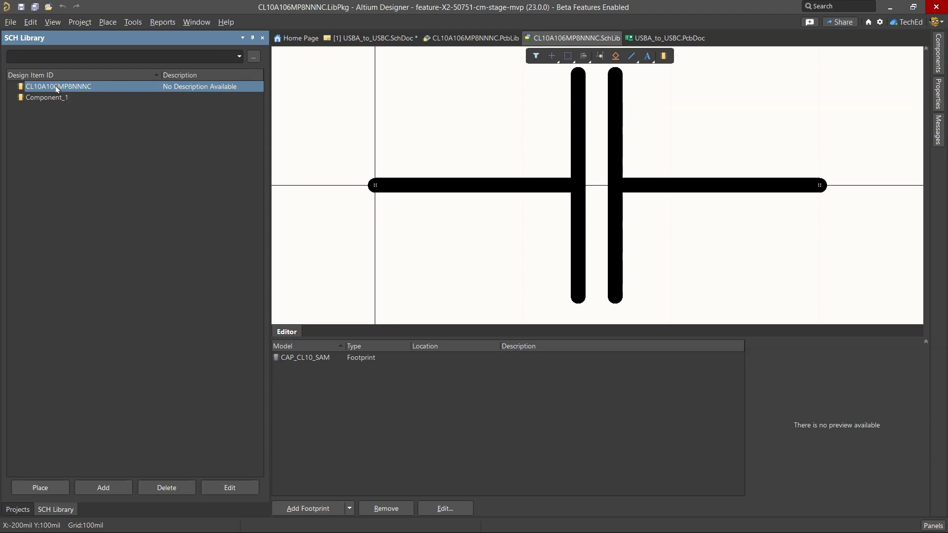
pyautogui.doubleClick(57, 87)
# Paste 'CAP CER 10UF 10V X5R 0603' as the Design Item ID, then return to the BOM sheet
pyautogui.scroll(1, 774, 180)
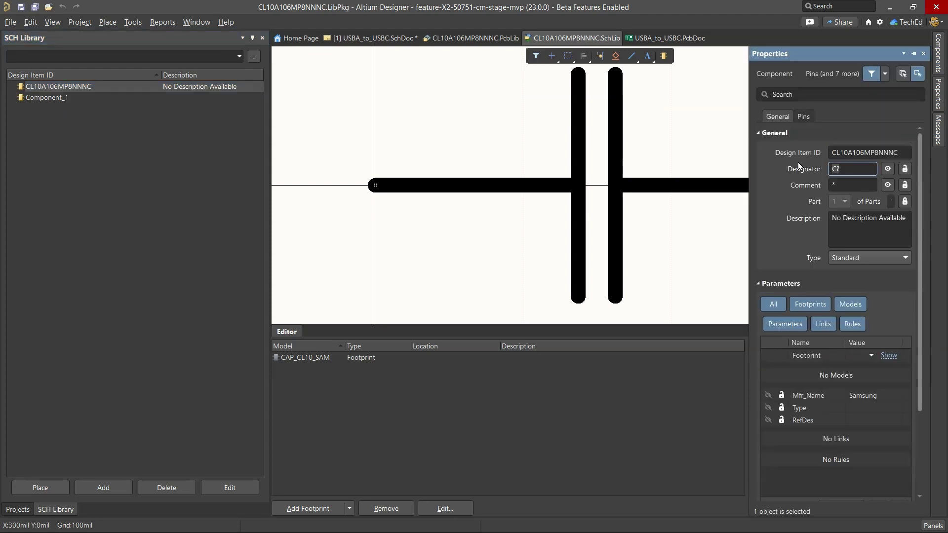
pyautogui.click(878, 153)
pyautogui.doubleClick(884, 152)
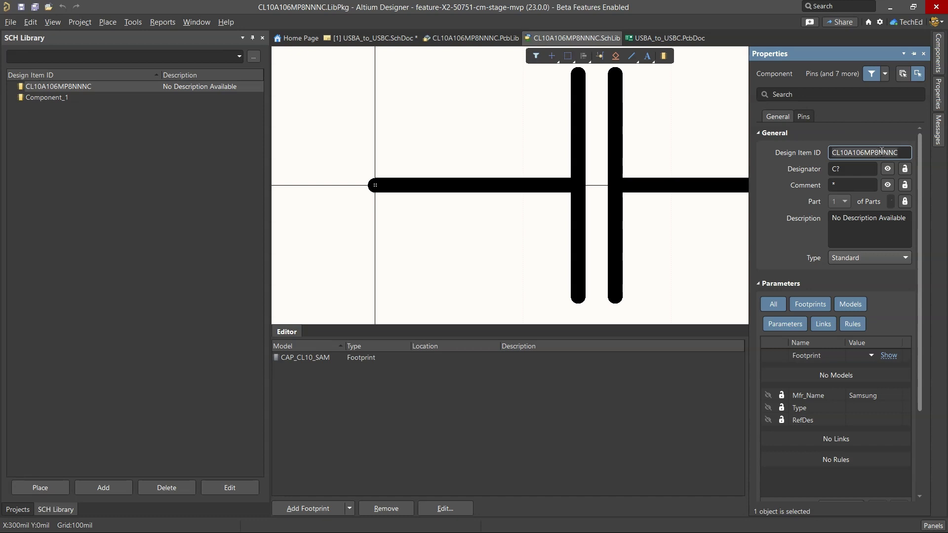
pyautogui.hotkey('ctrl', 'v')
pyautogui.press('Tab')
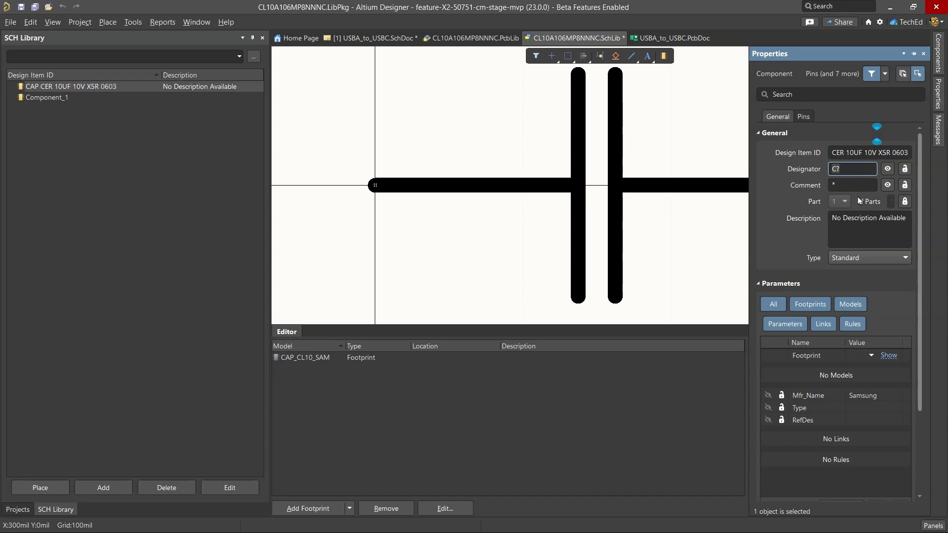
pyautogui.click(858, 230)
pyautogui.moveTo(756, 518)
pyautogui.click(421, 518)
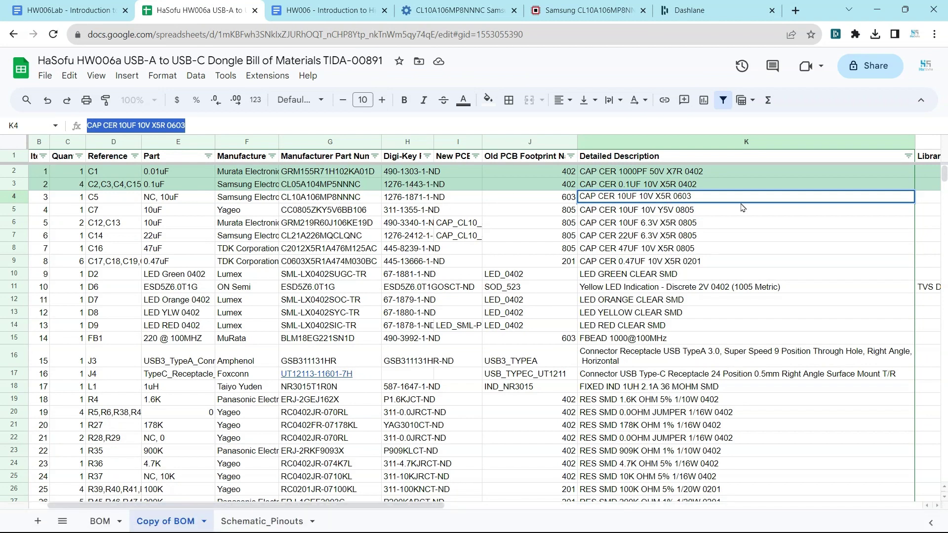
# Copy C5's description from cell K4 and minimize Chrome to get back to Altium
pyautogui.hotkey('ctrl', 'c')
pyautogui.click(927, 189)
pyautogui.click(930, 200)
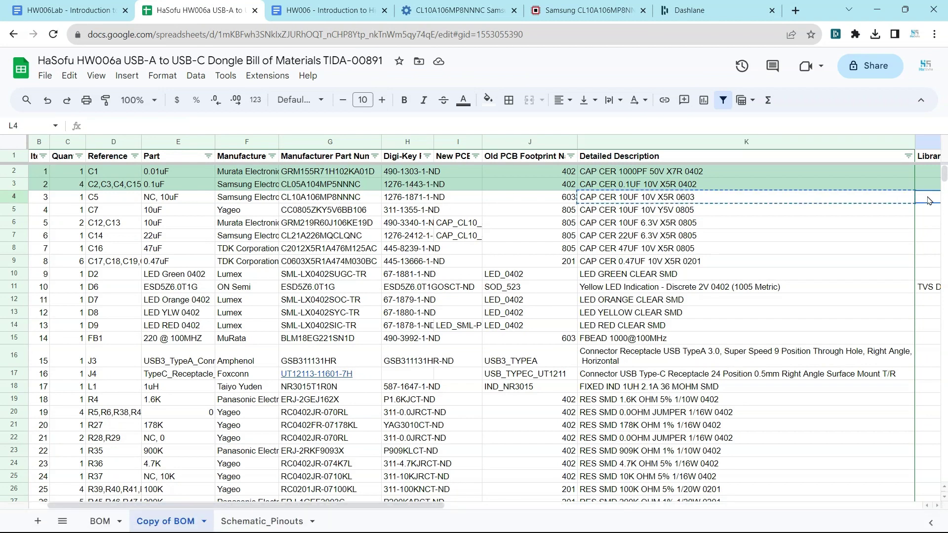
pyautogui.press('Home')
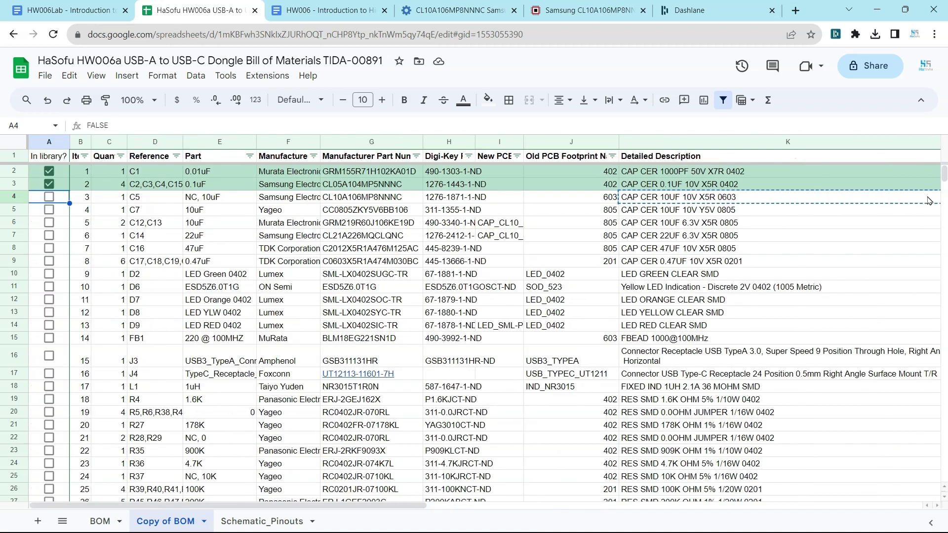
pyautogui.click(877, 10)
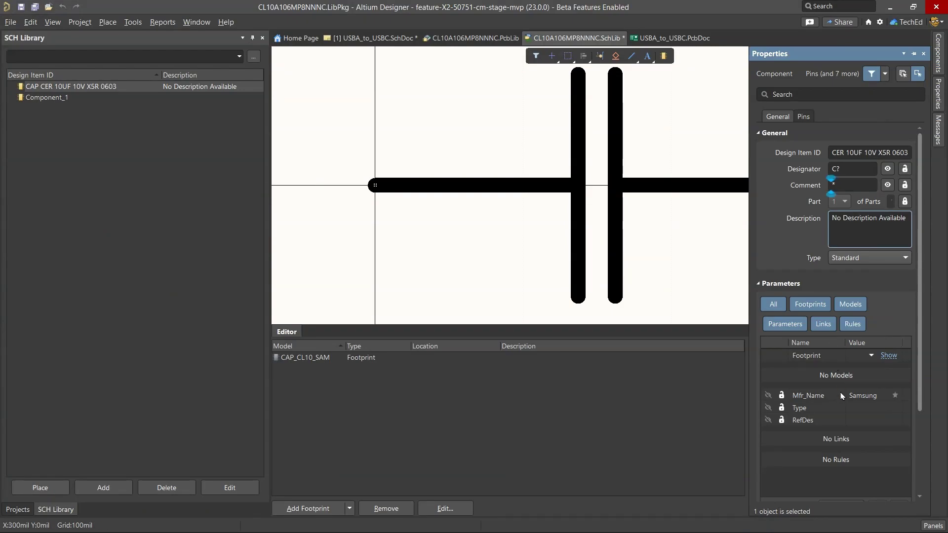
# Inspect the CAP_CL10_SAM footprint model, browse for a match, and close it unchanged
pyautogui.scroll(-3, 854, 410)
pyautogui.click(466, 400)
pyautogui.doubleClick(310, 360)
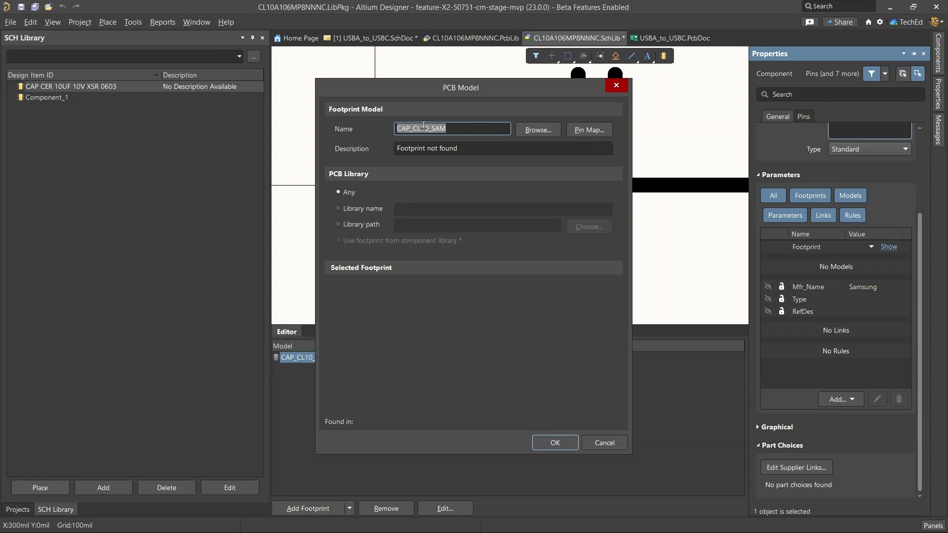
pyautogui.click(537, 130)
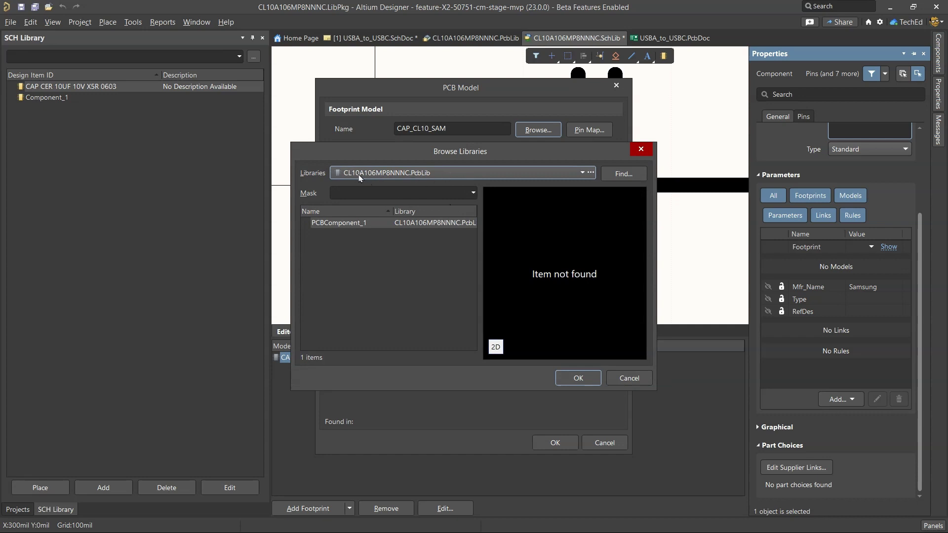
pyautogui.click(623, 377)
pyautogui.click(564, 448)
pyautogui.click(351, 223)
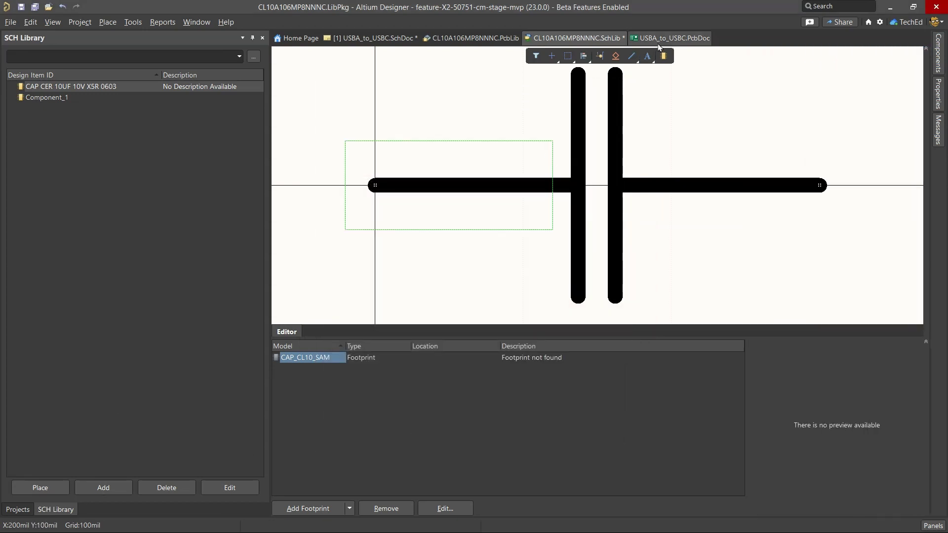
# Save all documents from the PcbLib's PCB Library panel, then go back to the SchLib
pyautogui.click(440, 40)
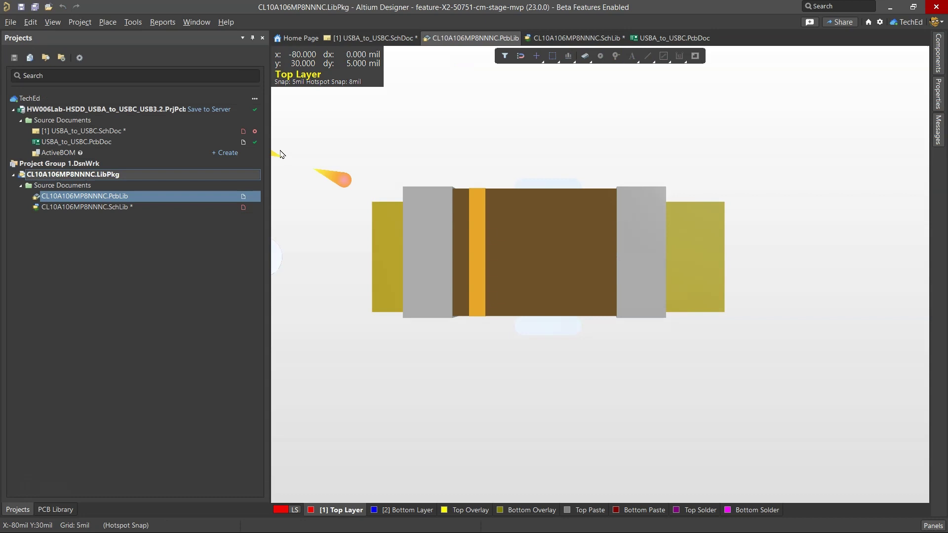
pyautogui.click(61, 513)
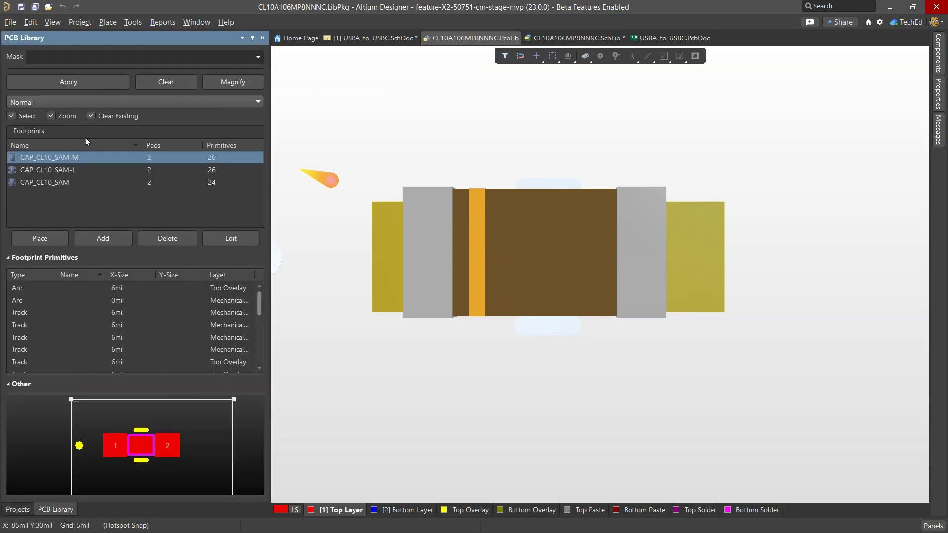
pyautogui.click(35, 7)
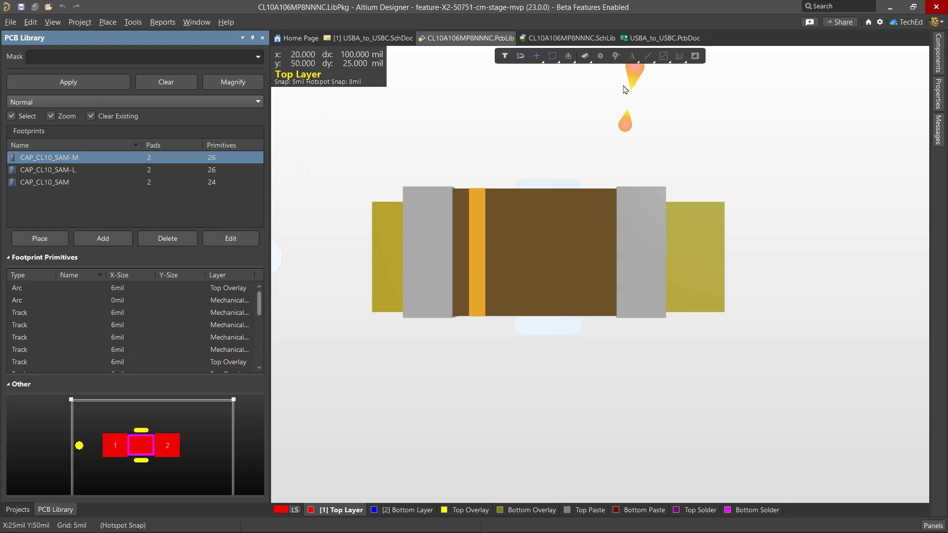
pyautogui.click(571, 38)
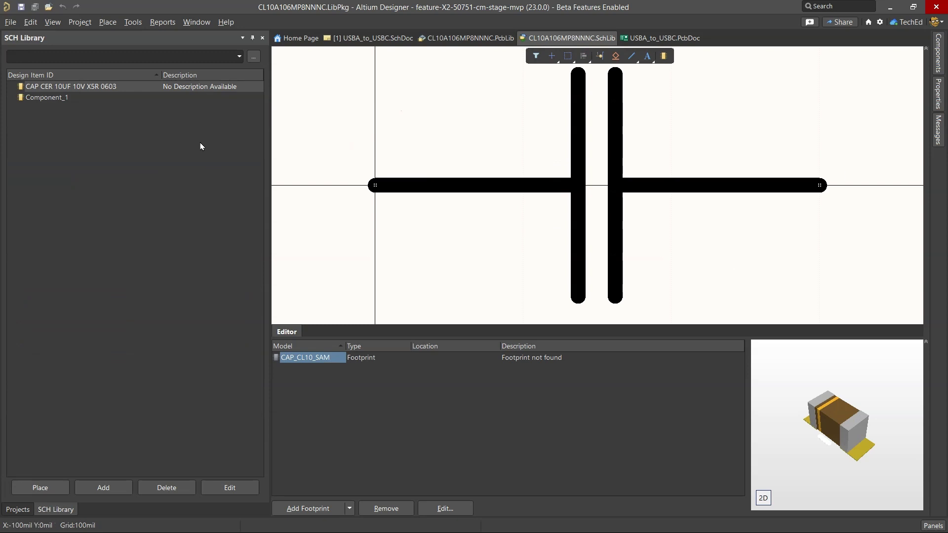
# Delete the empty Component_1 from the SCH Library list, confirming the deletion
pyautogui.click(56, 98)
pyautogui.rightClick(77, 98)
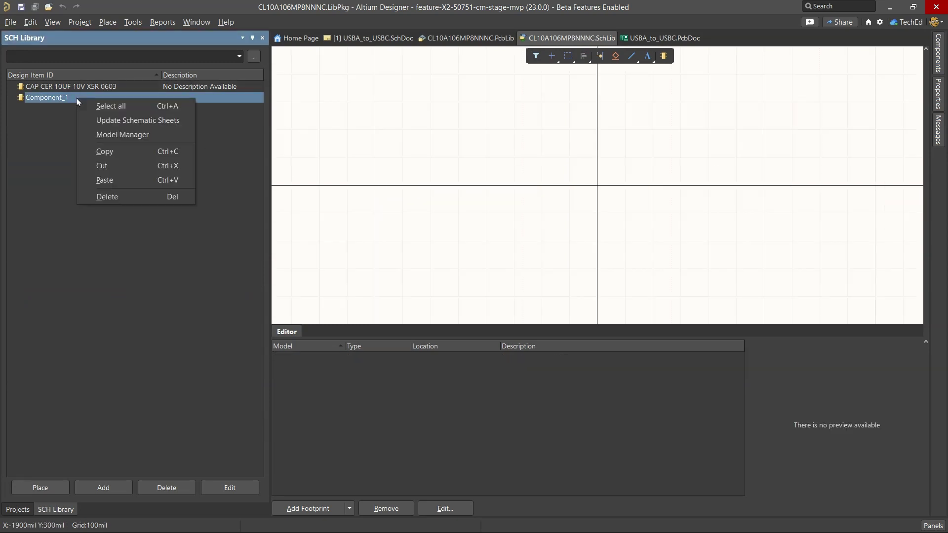
pyautogui.click(128, 195)
pyautogui.press('Return')
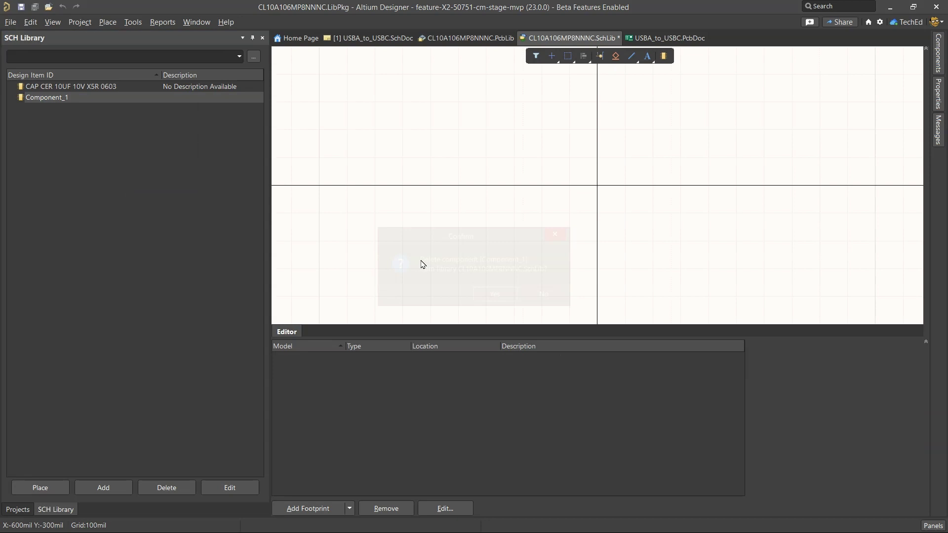
pyautogui.rightClick(135, 89)
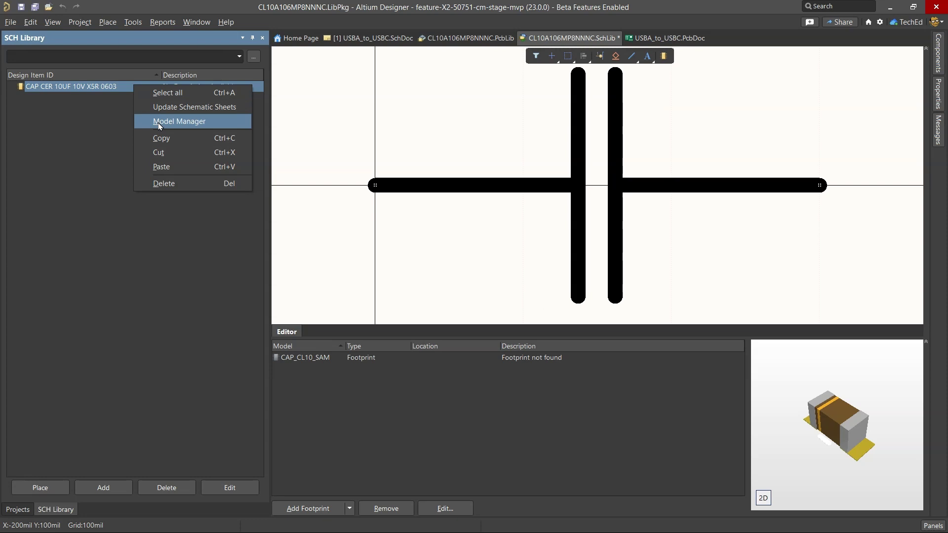
# Save and close the CL10A106MP8NNNC SchLib document, then close the PCB Library panel
pyautogui.click(420, 163)
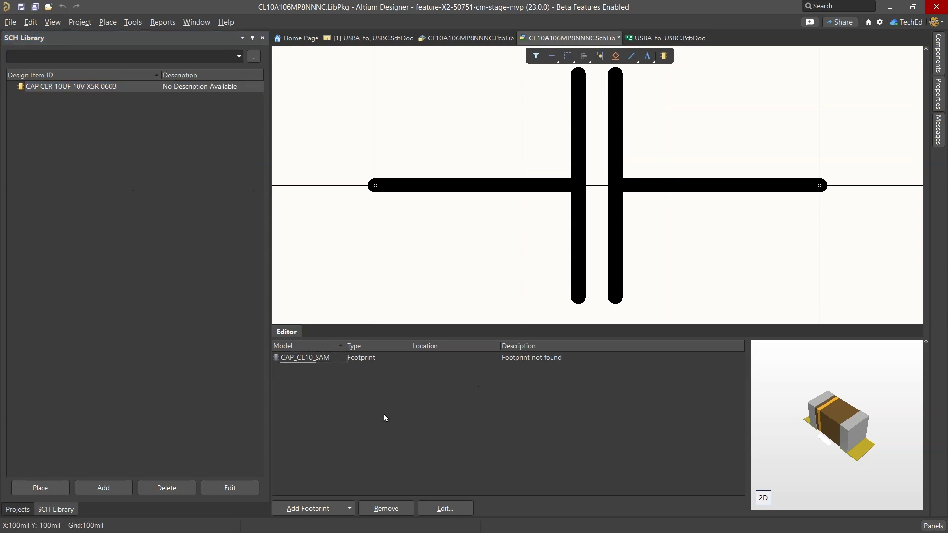
pyautogui.rightClick(575, 40)
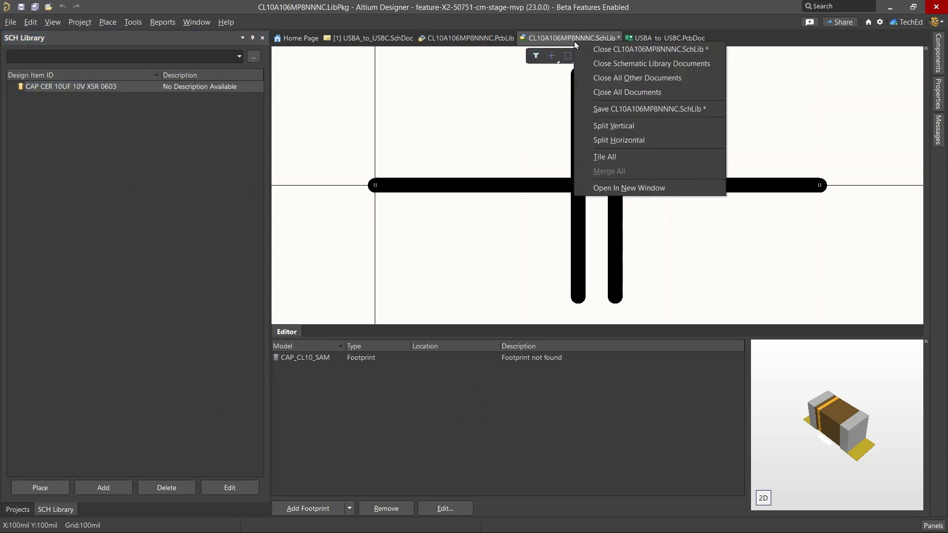
pyautogui.click(626, 108)
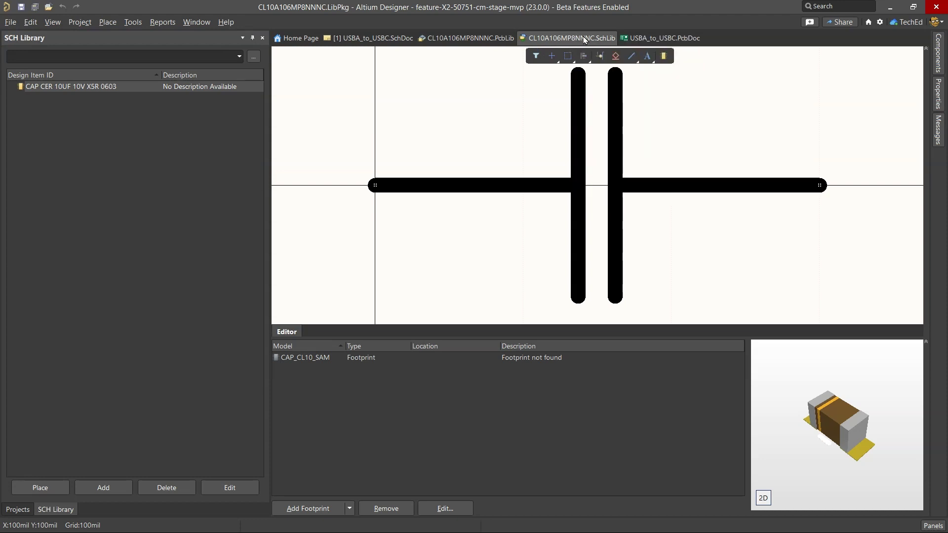
pyautogui.rightClick(584, 40)
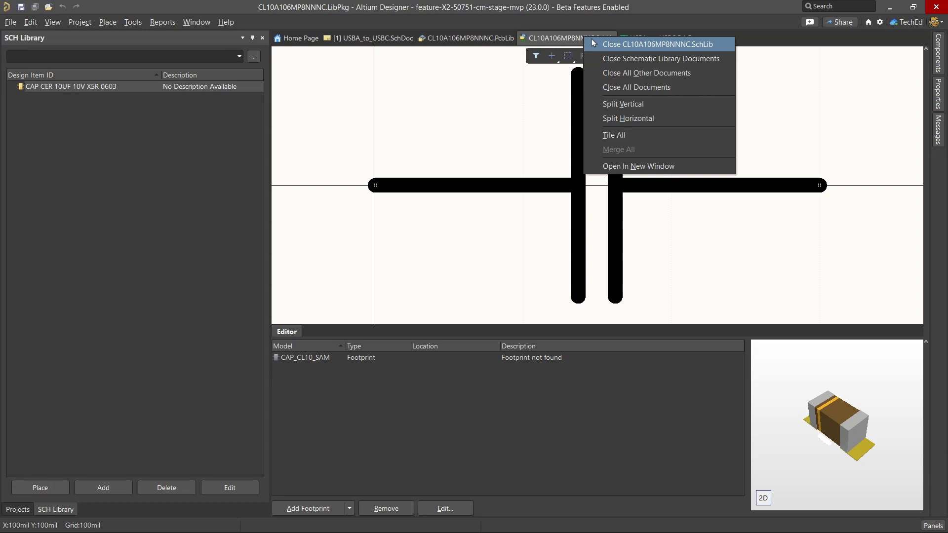
pyautogui.click(594, 43)
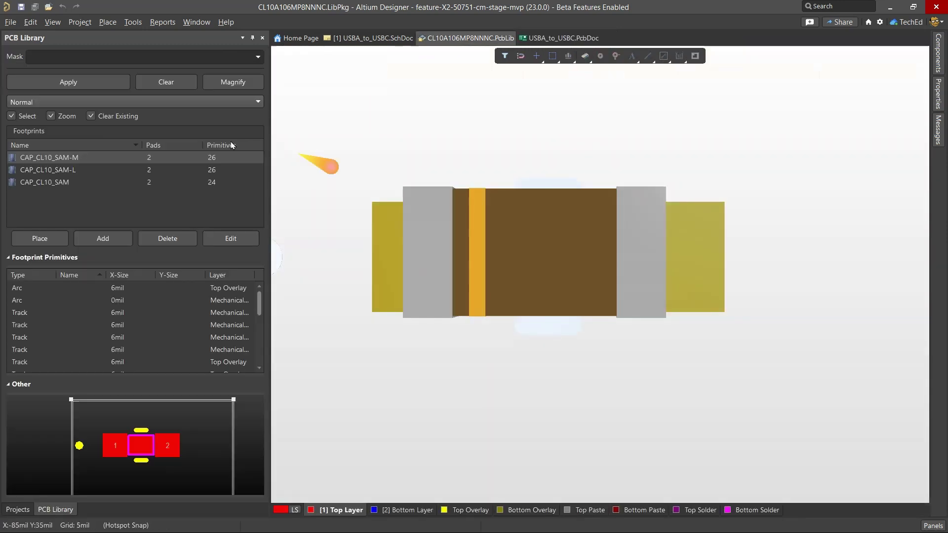
pyautogui.rightClick(56, 511)
pyautogui.click(86, 489)
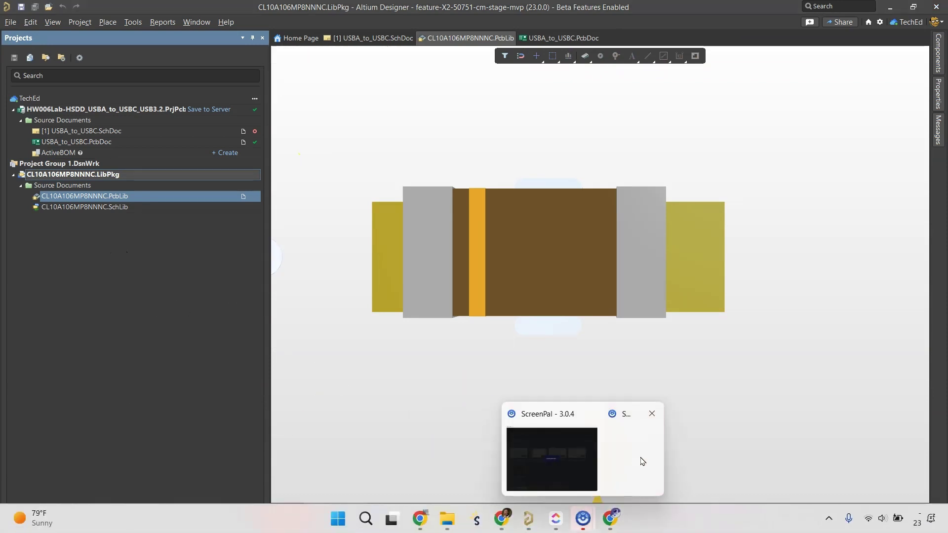
# Rename the LibPkg project to 'CAP CER 10UF 10V X5R 0603'
pyautogui.rightClick(95, 177)
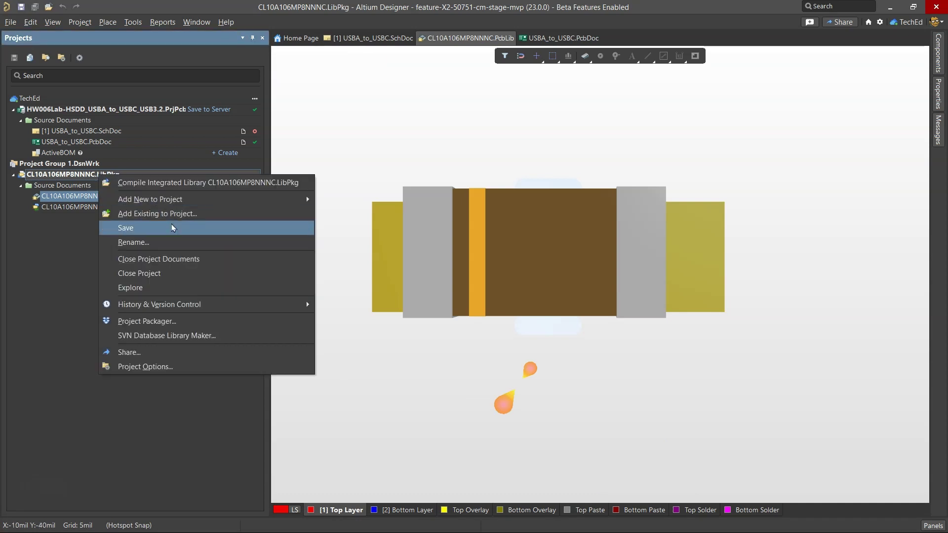
pyautogui.click(178, 242)
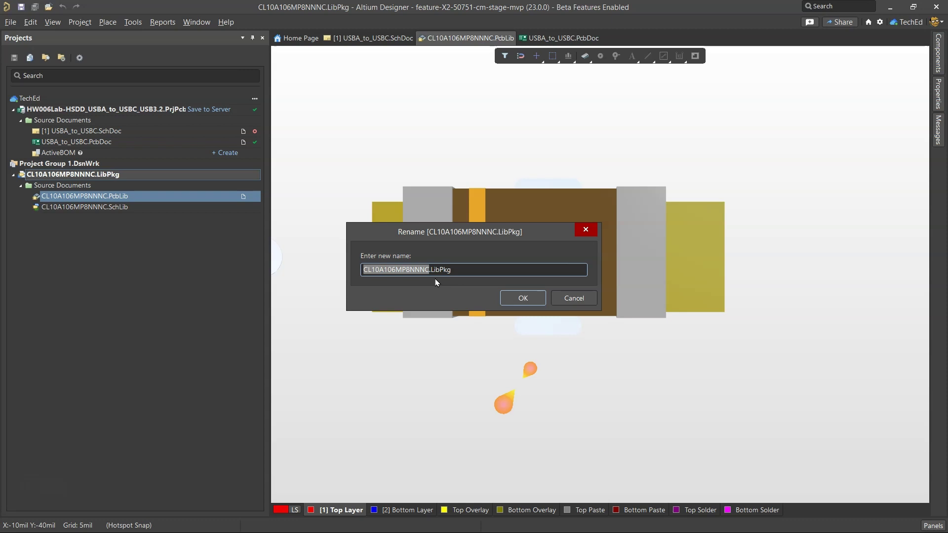
pyautogui.hotkey('ctrl', 'v')
pyautogui.click(513, 298)
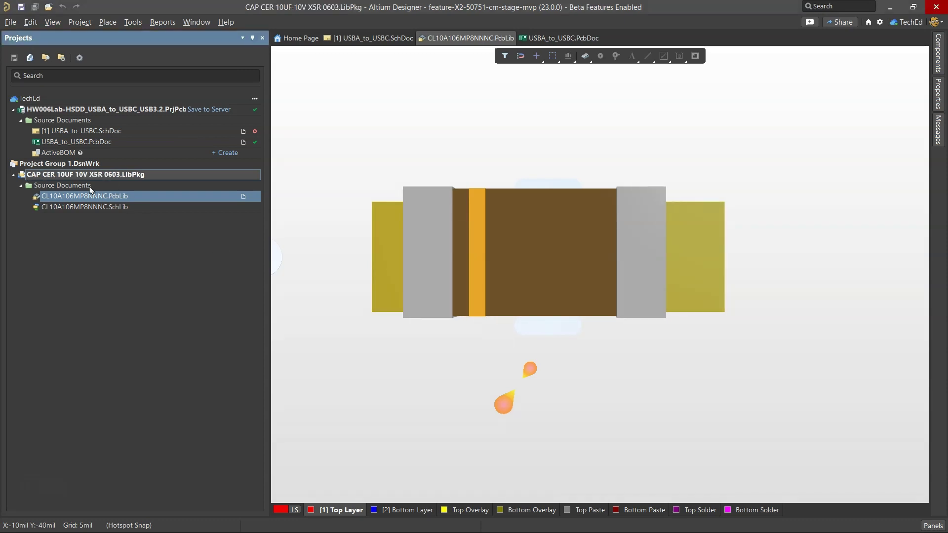
# Compile the renamed package into an integrated library and check the Components folder
pyautogui.rightClick(128, 176)
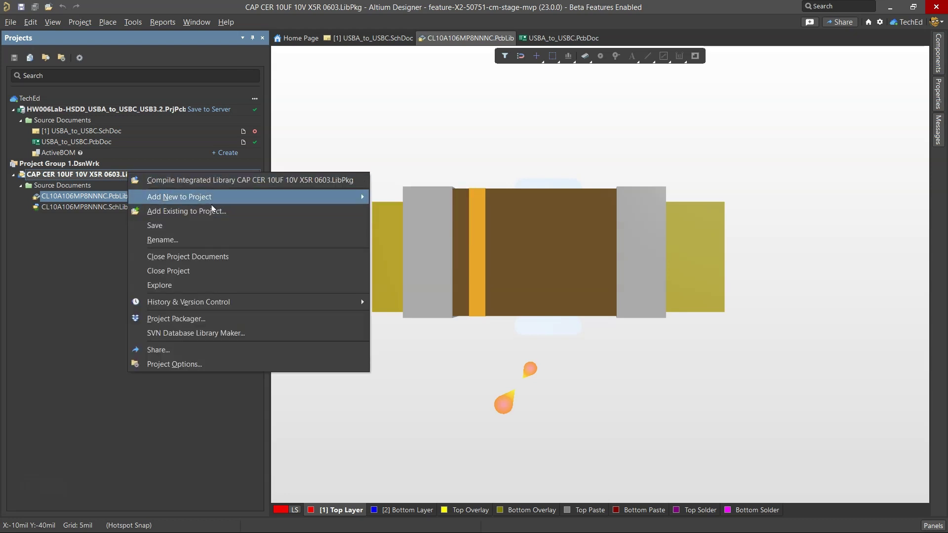
pyautogui.click(221, 181)
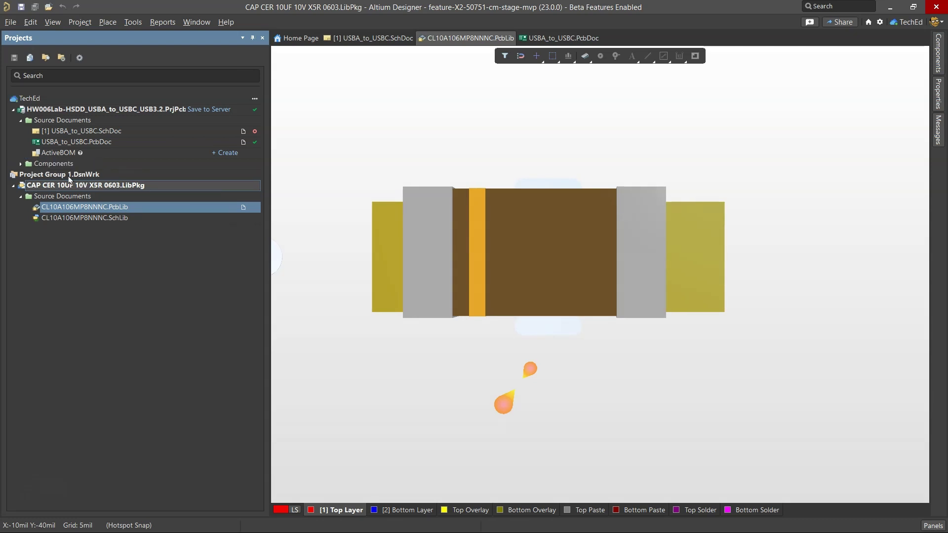
pyautogui.click(21, 164)
pyautogui.click(28, 174)
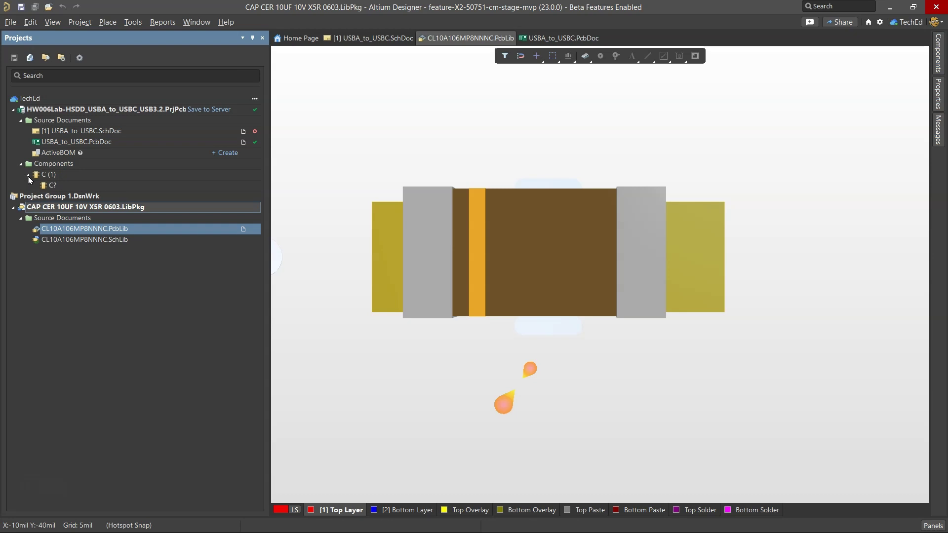
pyautogui.click(28, 175)
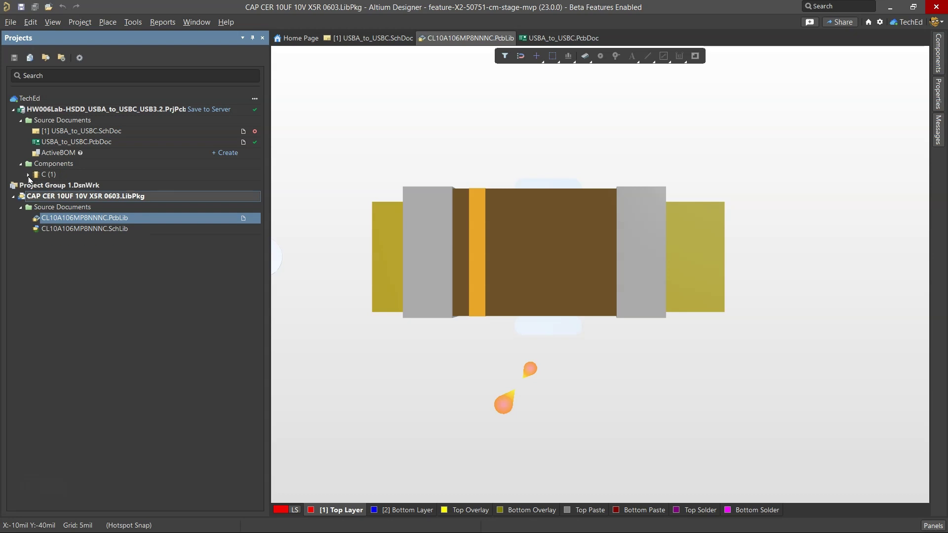
pyautogui.rightClick(87, 197)
pyautogui.press('Escape')
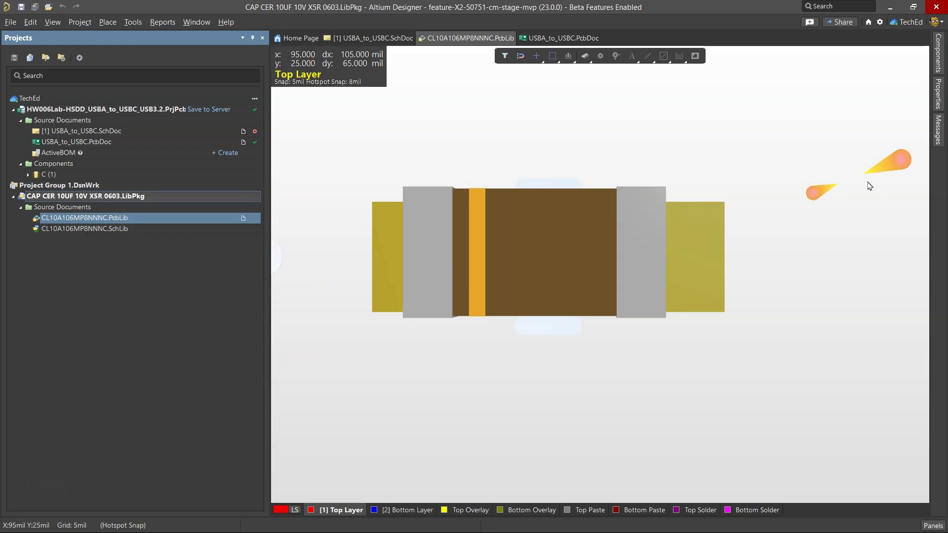
# Close the PcbLib and browse CAP CER 10UF 10V X5R 0603.IntLib in the Components panel
pyautogui.rightClick(489, 39)
pyautogui.click(548, 87)
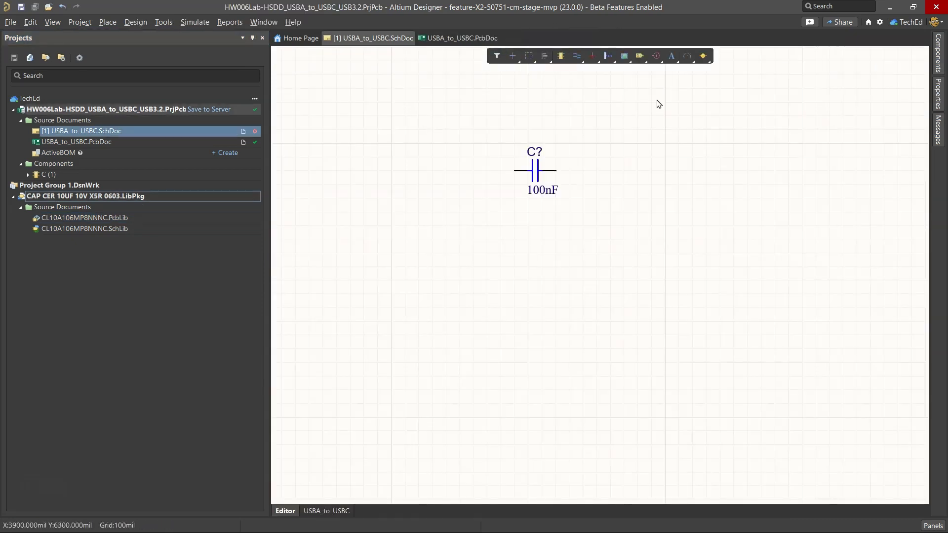
pyautogui.click(937, 69)
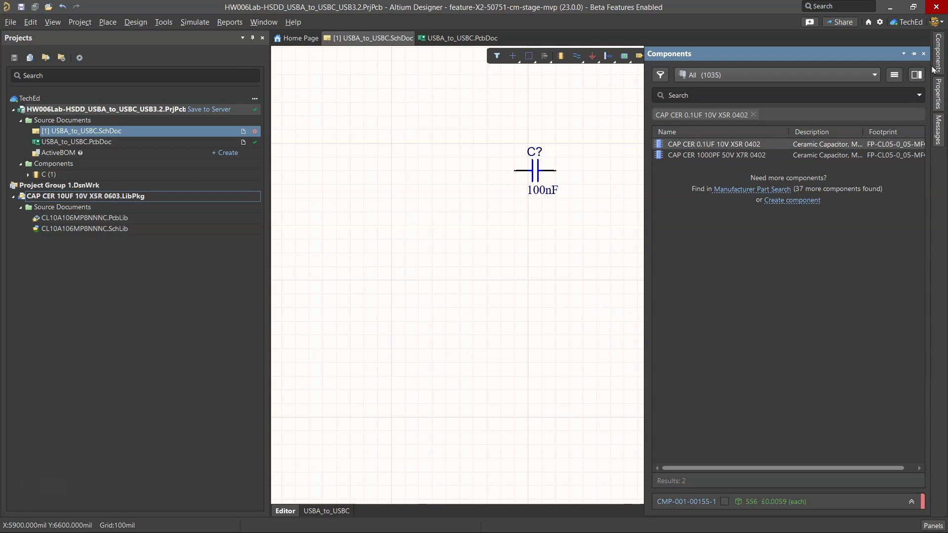
pyautogui.click(753, 115)
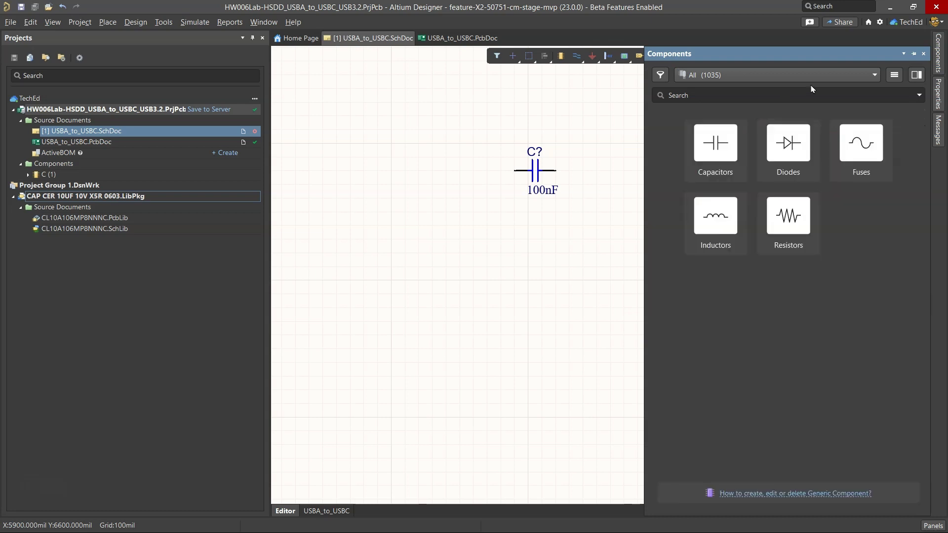
pyautogui.click(827, 75)
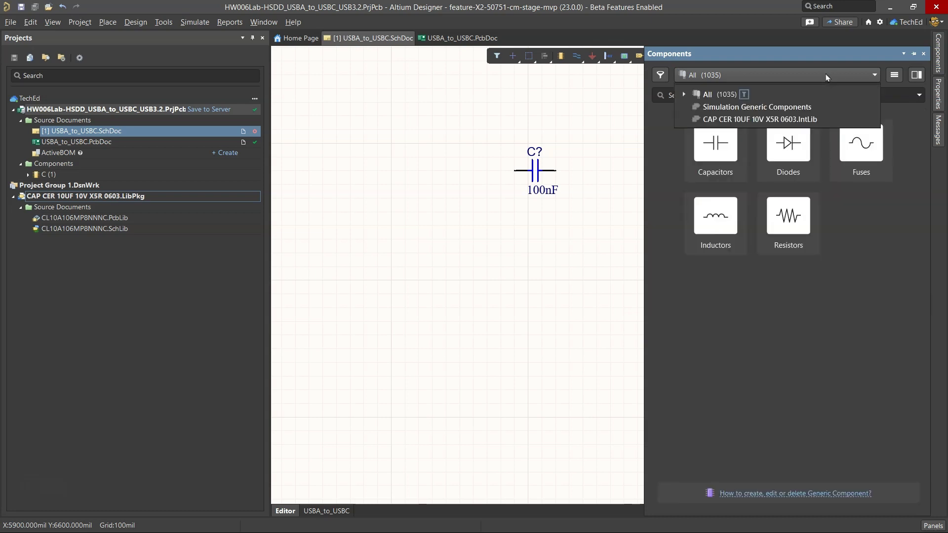
pyautogui.click(808, 120)
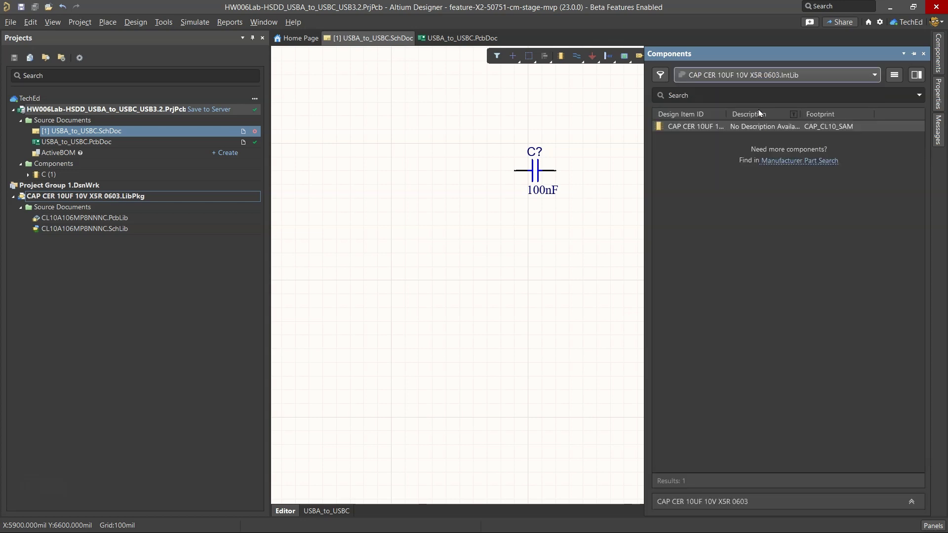
# Check the listed capacitor's actions and open the Components panel's options menu
pyautogui.rightClick(713, 128)
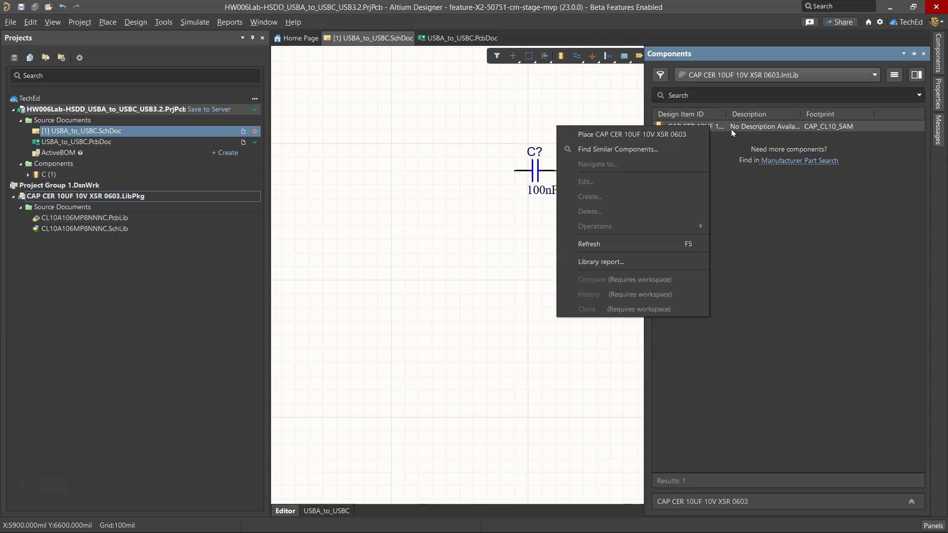
pyautogui.click(846, 74)
pyautogui.click(845, 73)
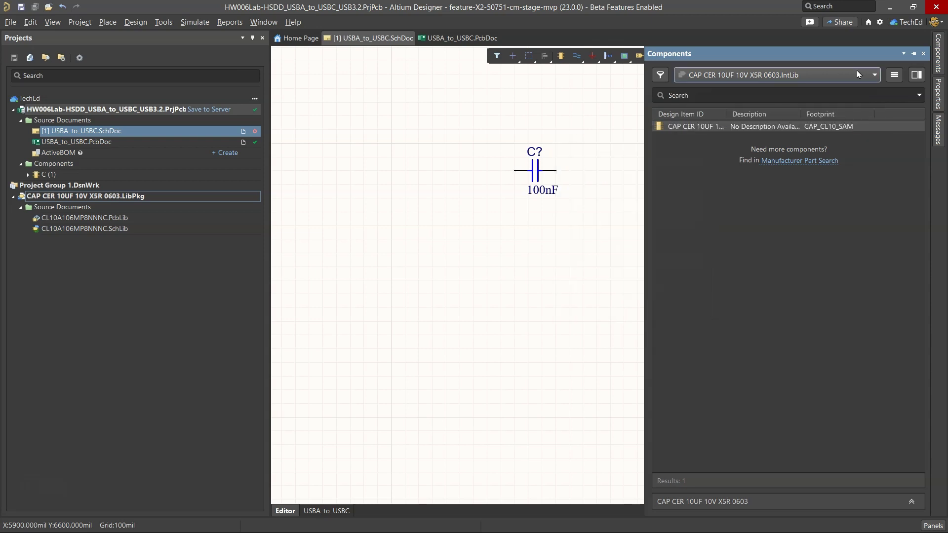
pyautogui.click(894, 75)
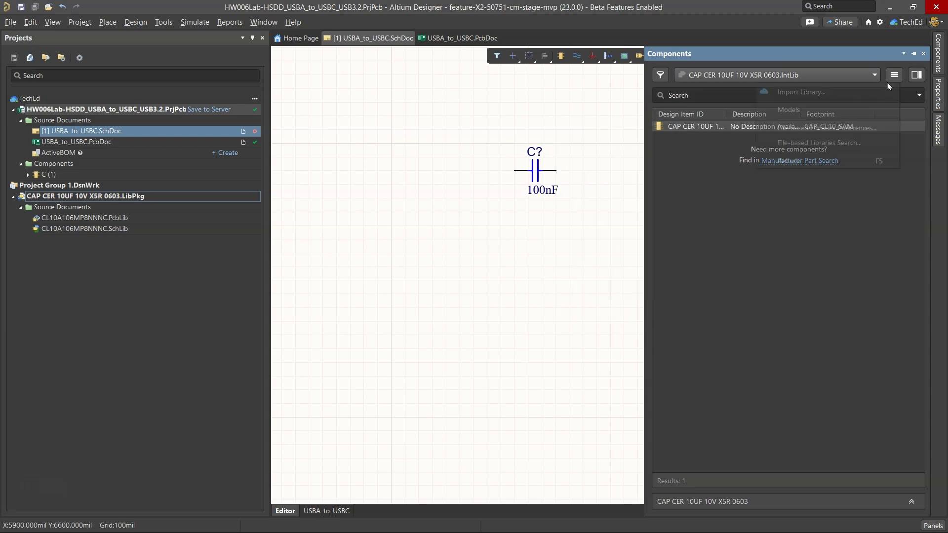
# Import the CAP CER 10UF 10V X5R 0603 library to the cloud with defaults and view the log
pyautogui.click(851, 98)
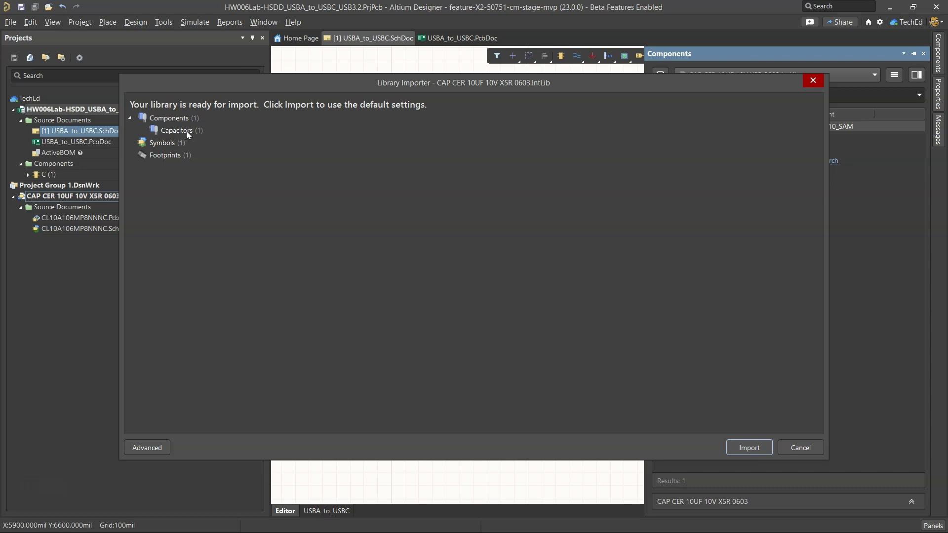
pyautogui.click(130, 118)
pyautogui.click(130, 118)
pyautogui.click(757, 450)
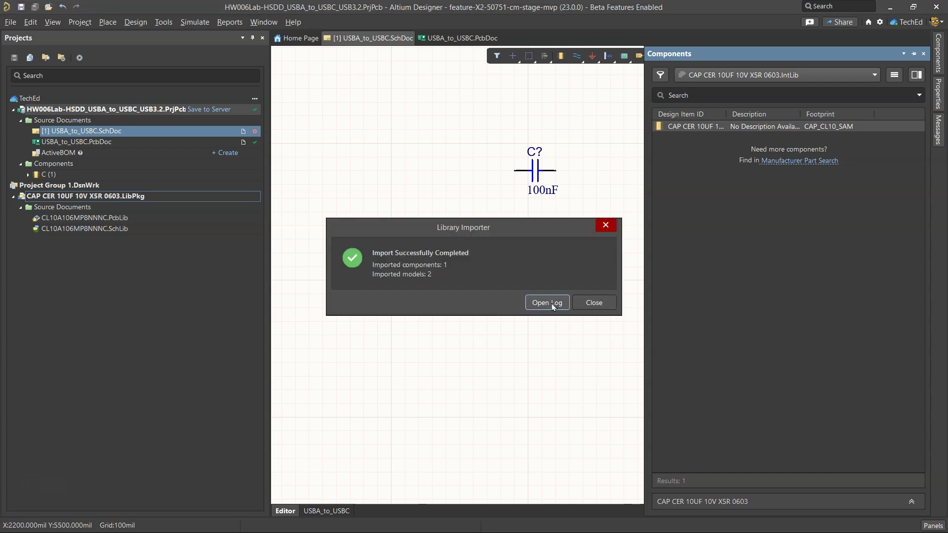
pyautogui.click(552, 303)
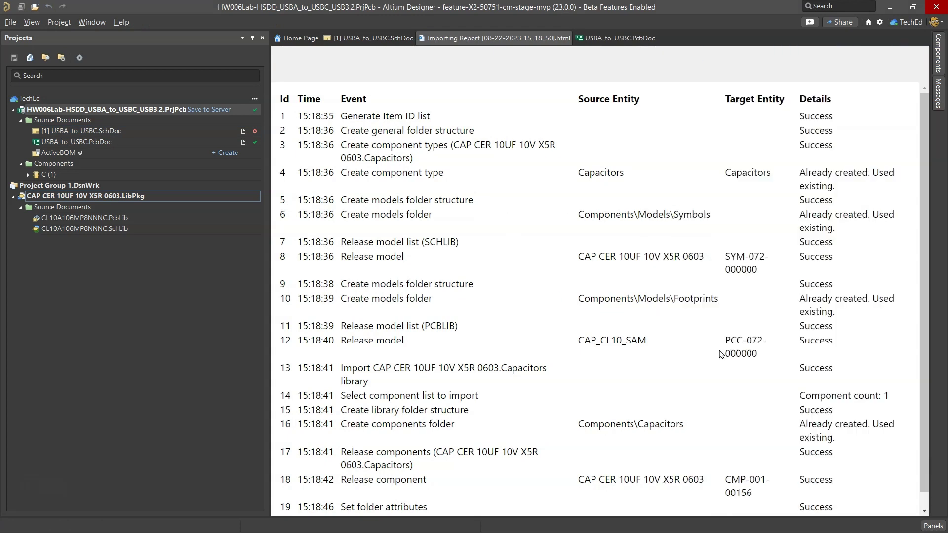
# Close the CAP CER 10UF 10V X5R 0603.LibPkg project and reopen the USBA_to_USBC schematic
pyautogui.scroll(-1, 722, 352)
pyautogui.scroll(1, 722, 352)
pyautogui.rightClick(109, 198)
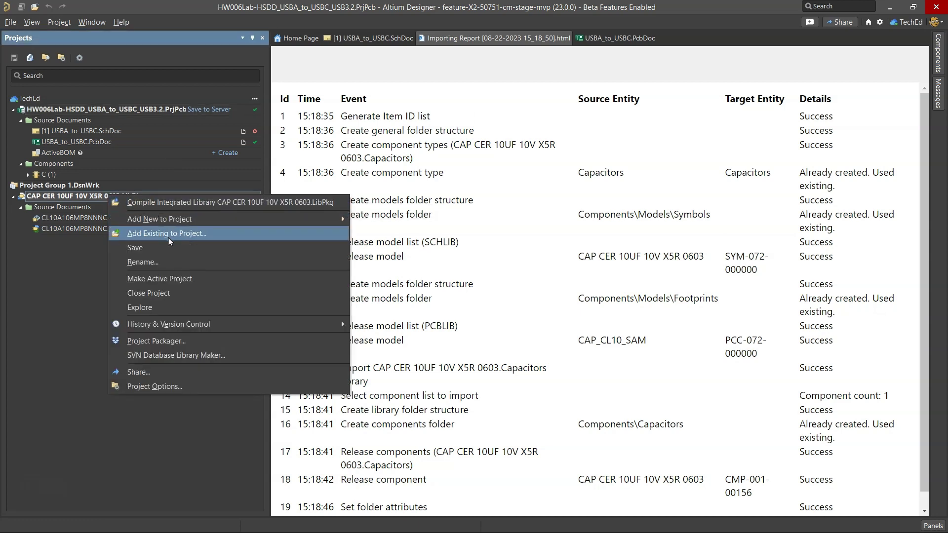
pyautogui.click(168, 294)
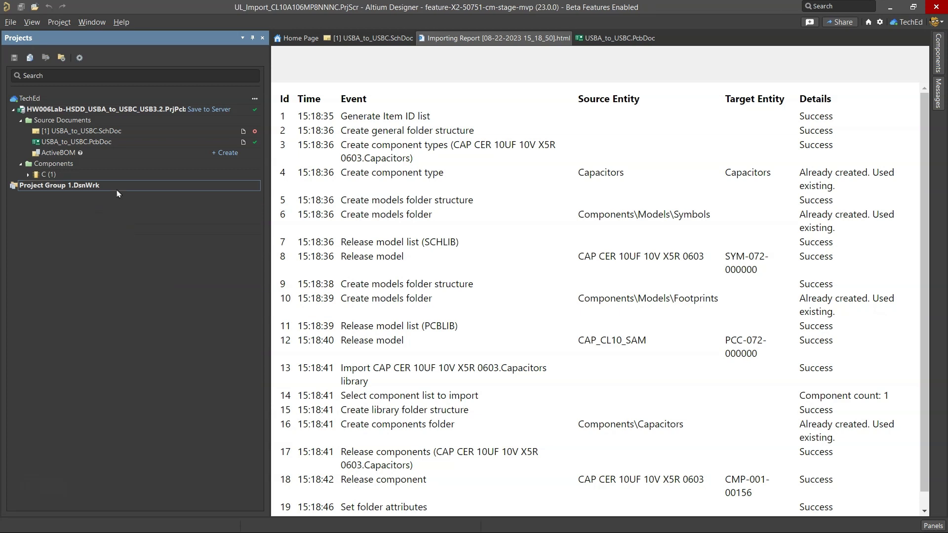
pyautogui.doubleClick(87, 135)
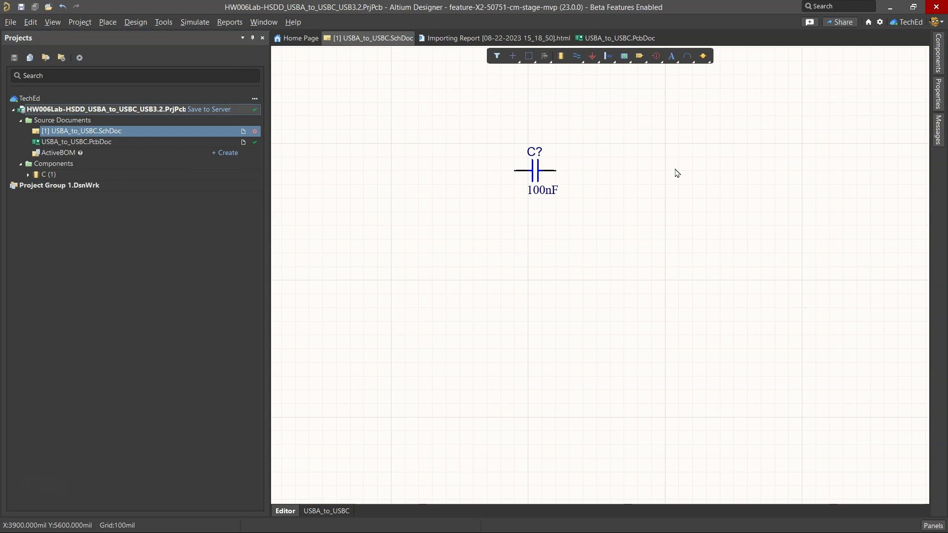
# Open the Components panel, widen the Design Item ID column, and search the loaded library for the capacitor
pyautogui.click(940, 62)
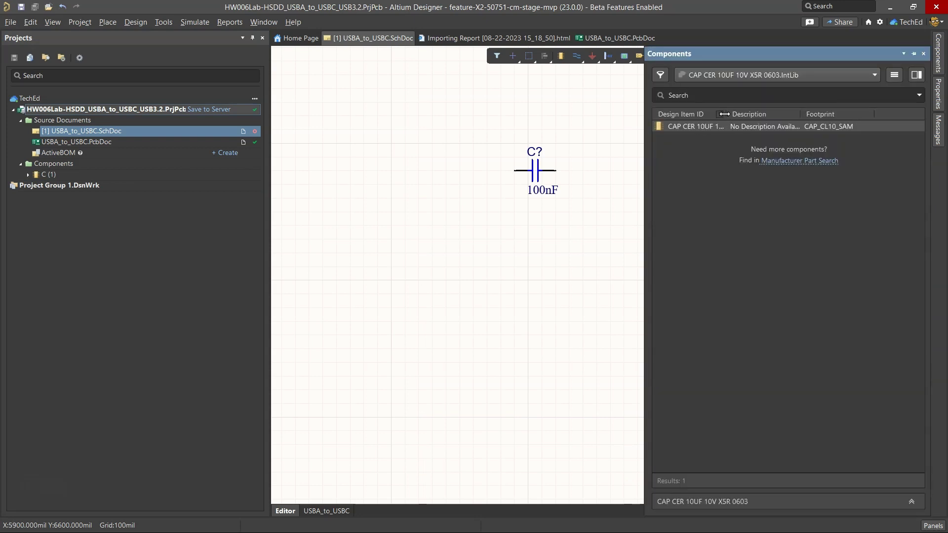
pyautogui.moveTo(726, 116); pyautogui.dragTo(804, 120)
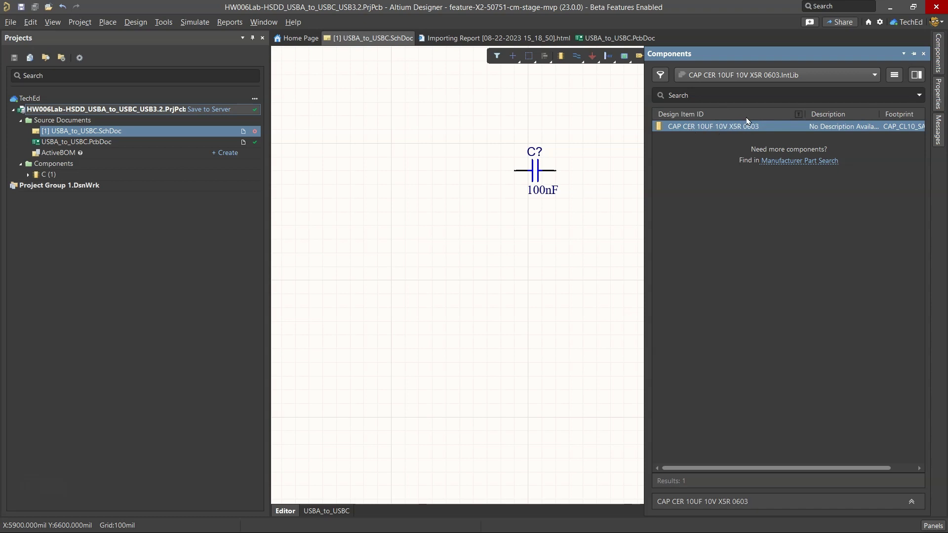
pyautogui.click(767, 94)
pyautogui.write('CAP CER 10UF 10V X5R 0603')
pyautogui.press('Return')
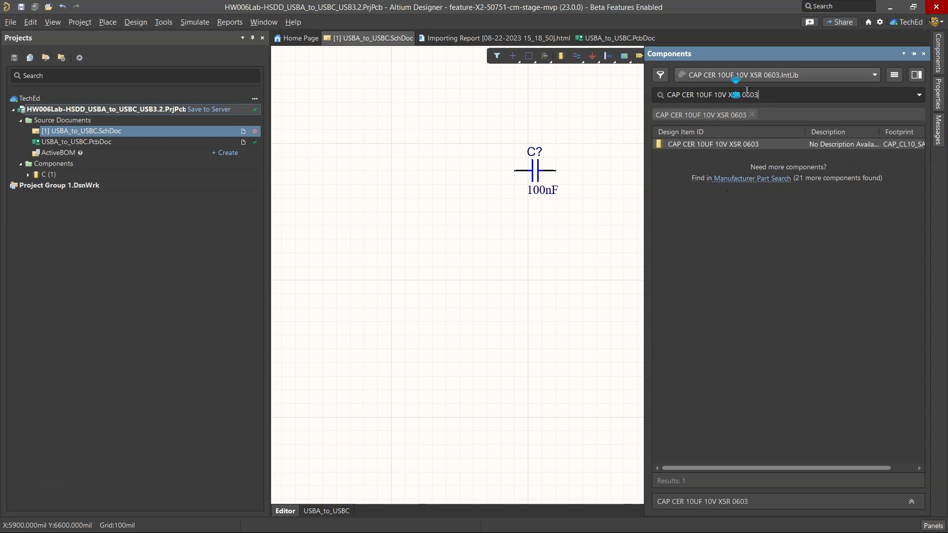
# Search all libraries for CAP CER 10UF 10V X5R 0603 and bring up the first match's actions
pyautogui.click(789, 77)
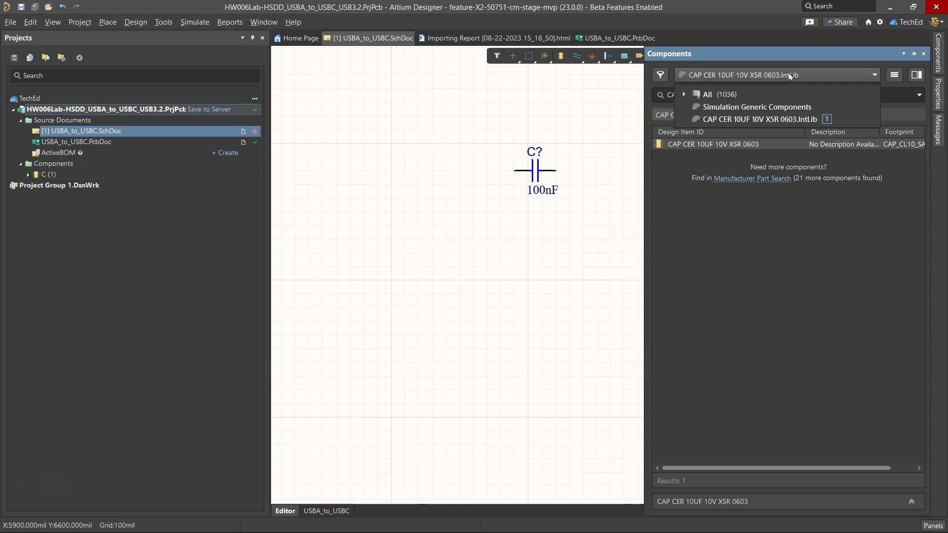
pyautogui.click(732, 95)
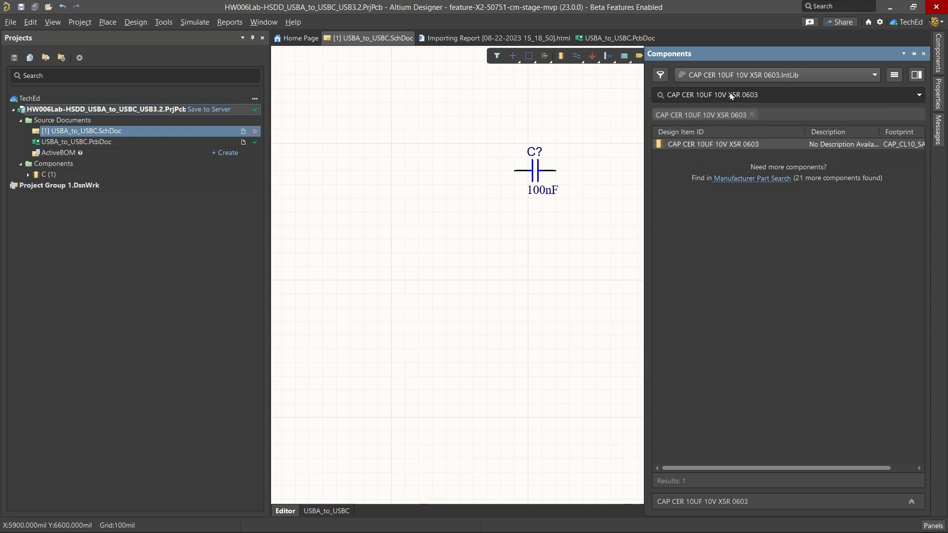
pyautogui.click(783, 95)
pyautogui.write('CAP CER 10UF 10V X5R 0603')
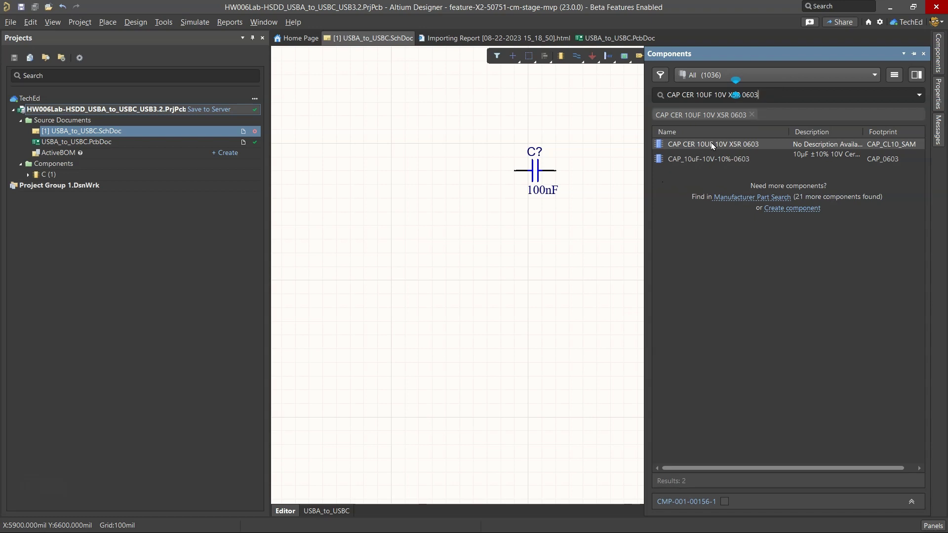
pyautogui.rightClick(726, 146)
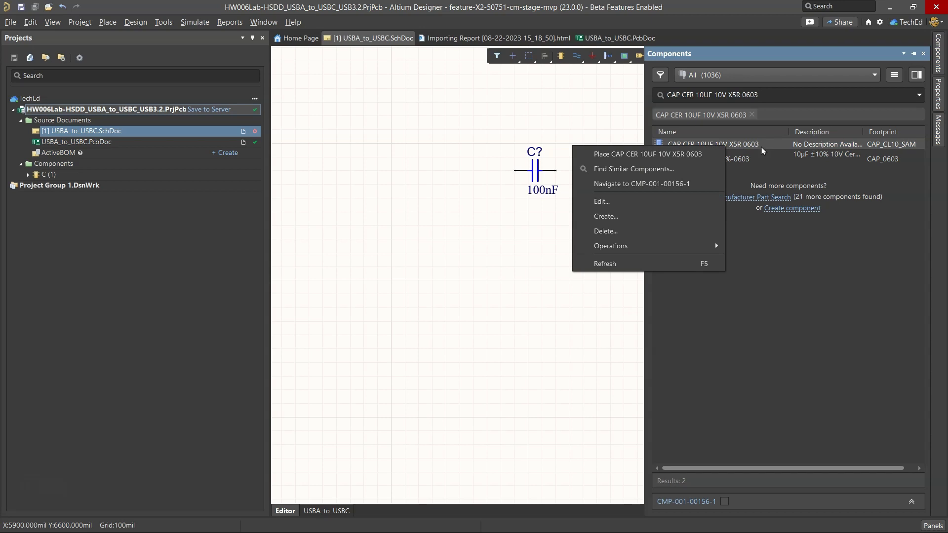
# Edit the cloud capacitor and open Add Part Choices with the name filter cleared
pyautogui.click(651, 202)
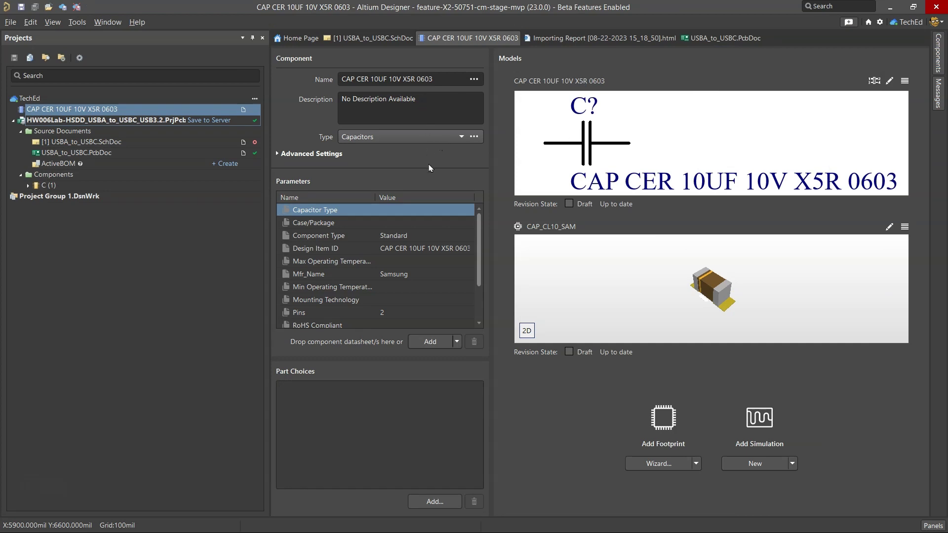
pyautogui.click(296, 154)
pyautogui.click(306, 155)
pyautogui.click(430, 502)
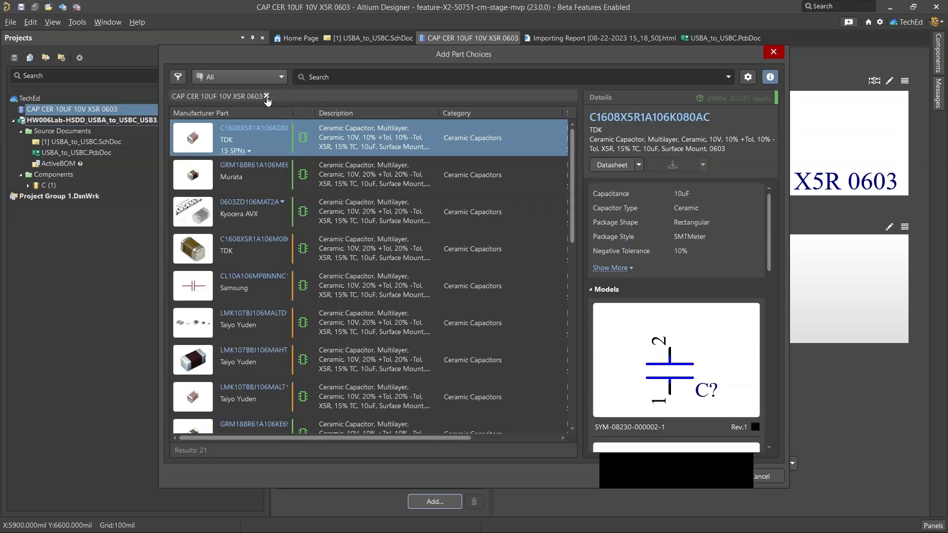
pyautogui.click(267, 96)
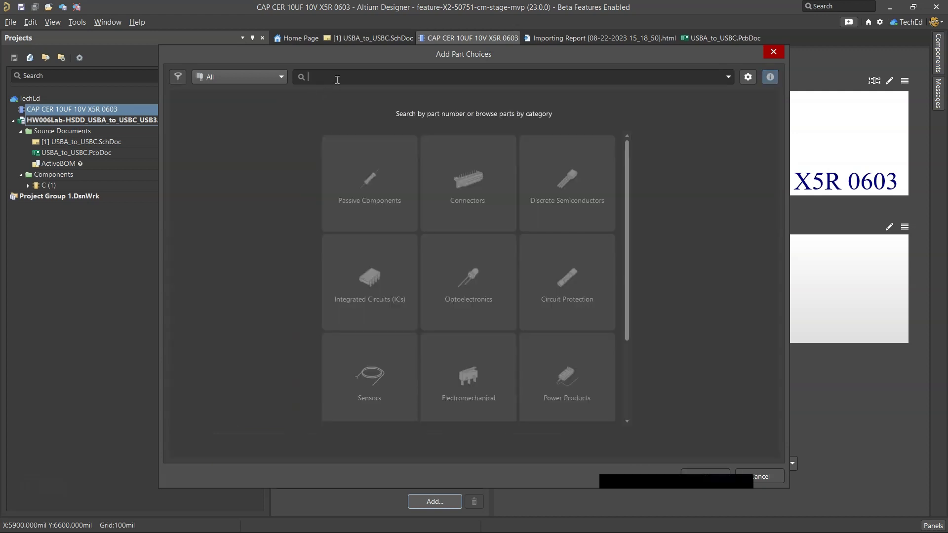
# Copy part number CL10A106MP8NNNC from cell G4 of the BOM sheet into the part choice search
pyautogui.click(406, 518)
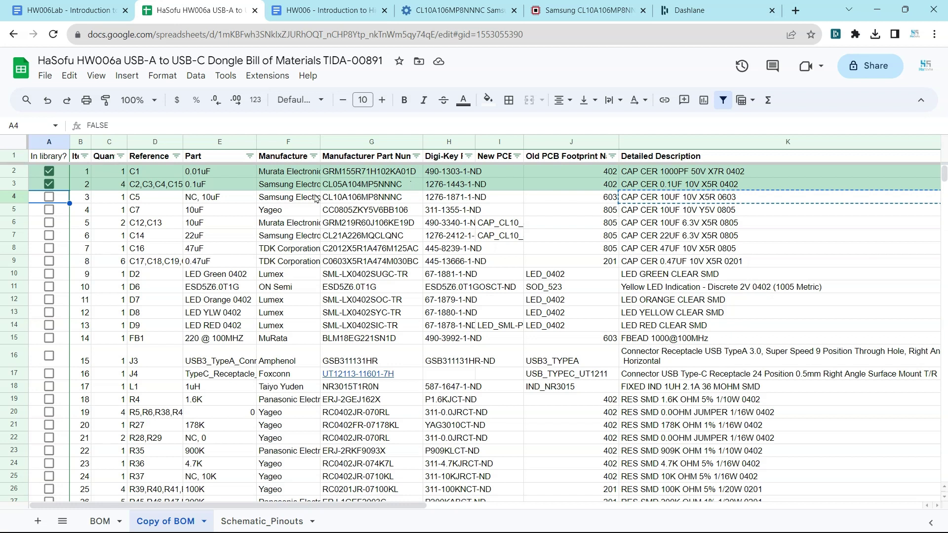
pyautogui.click(339, 198)
pyautogui.moveTo(162, 130); pyautogui.dragTo(56, 118)
pyautogui.hotkey('ctrl', 'c')
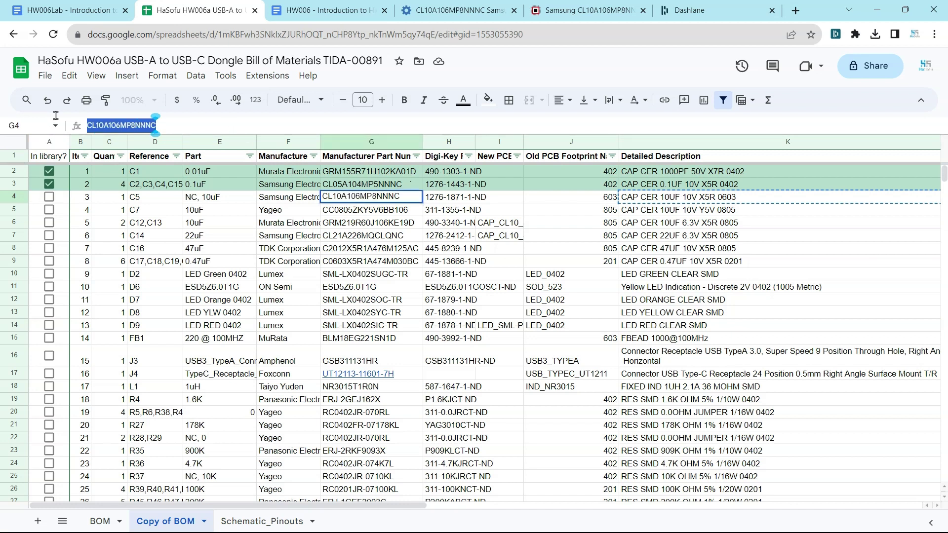
pyautogui.click(641, 10)
pyautogui.click(877, 10)
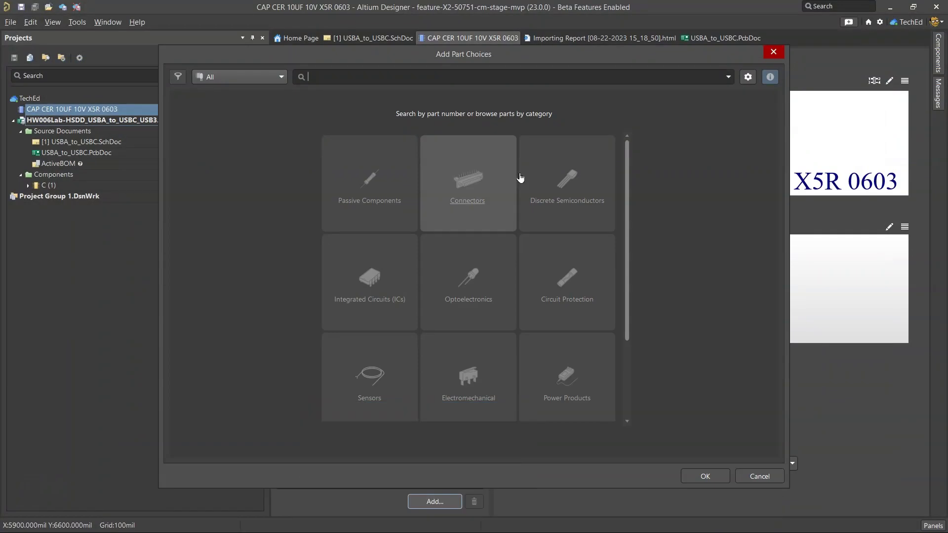
# Search CL10A106MP8NNNC, pick the Samsung part, review its supplier listings and confirm it as part choice
pyautogui.hotkey('ctrl', 'v')
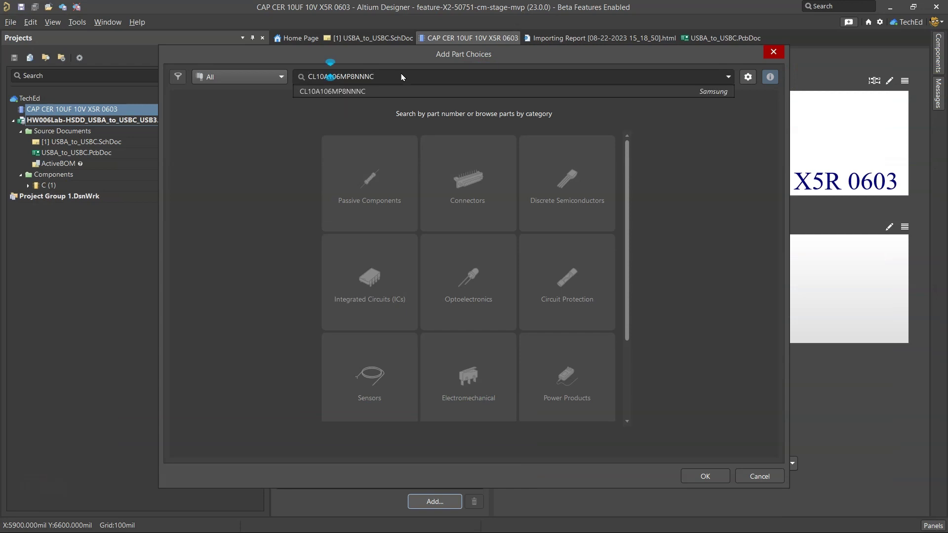
pyautogui.click(403, 90)
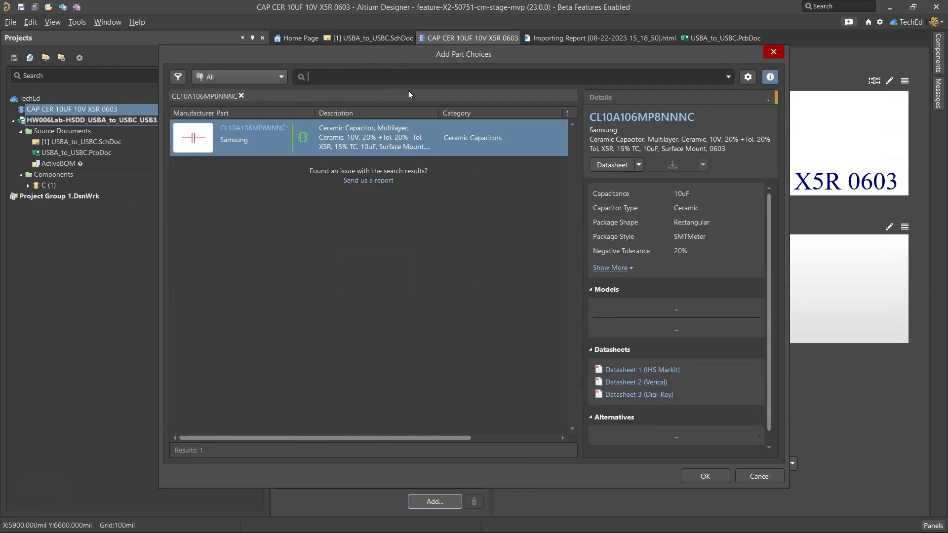
pyautogui.click(236, 151)
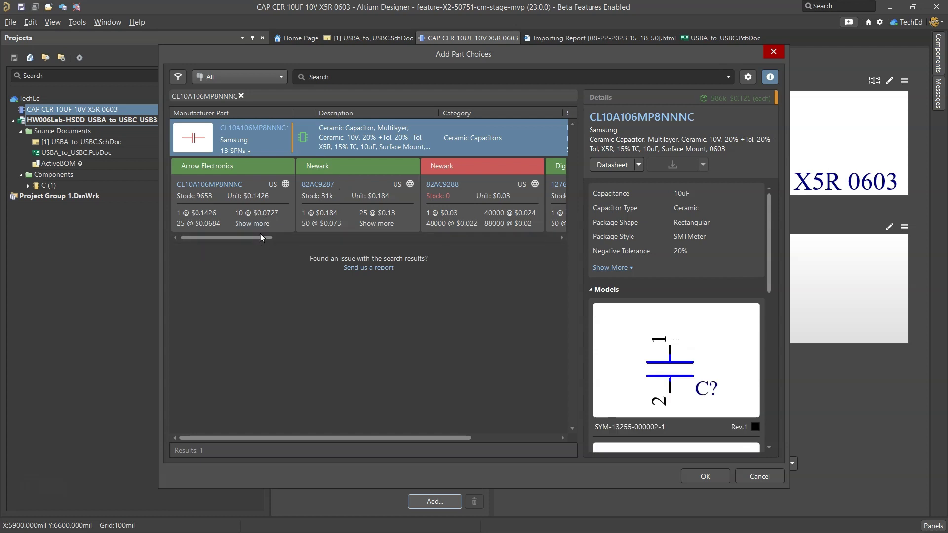
pyautogui.moveTo(251, 238); pyautogui.dragTo(375, 236)
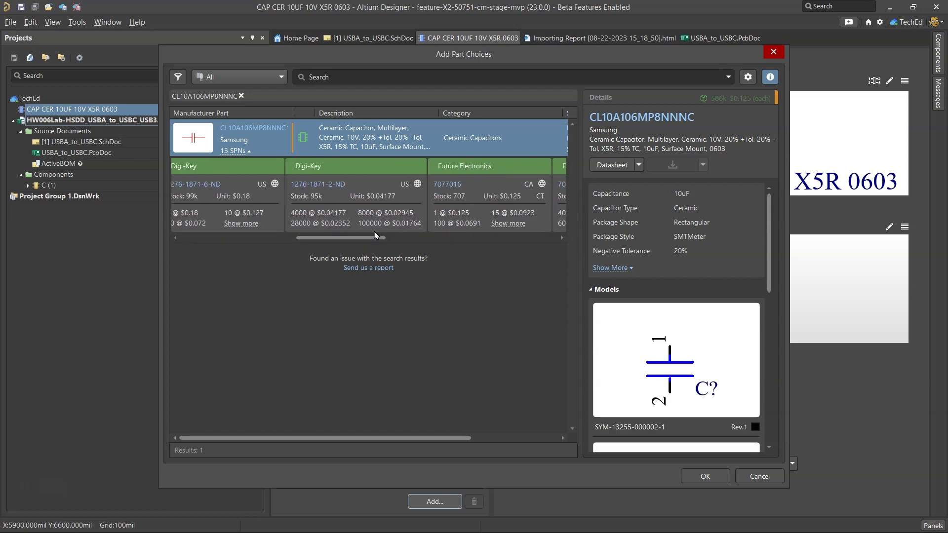
pyautogui.click(705, 476)
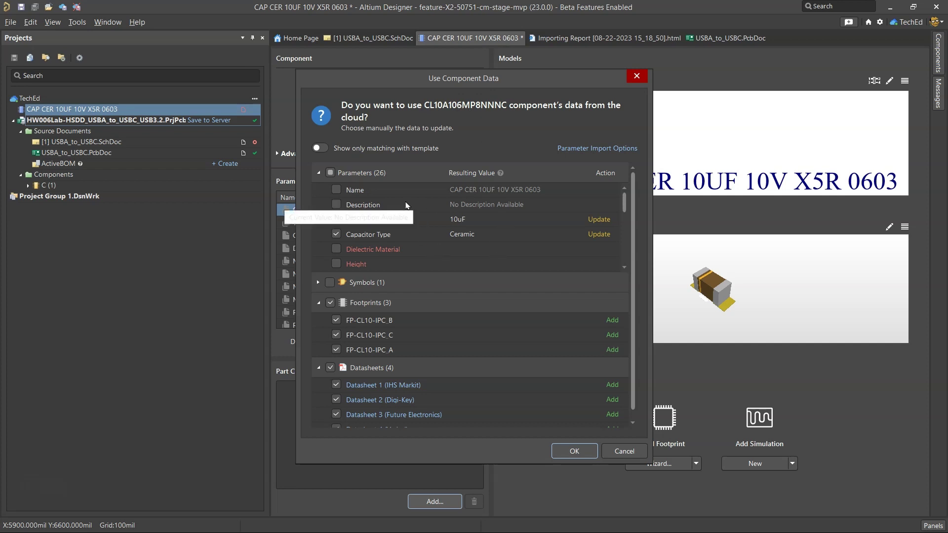
# Keep the original component name and take the cloud description and 0.9mm height
pyautogui.click(337, 190)
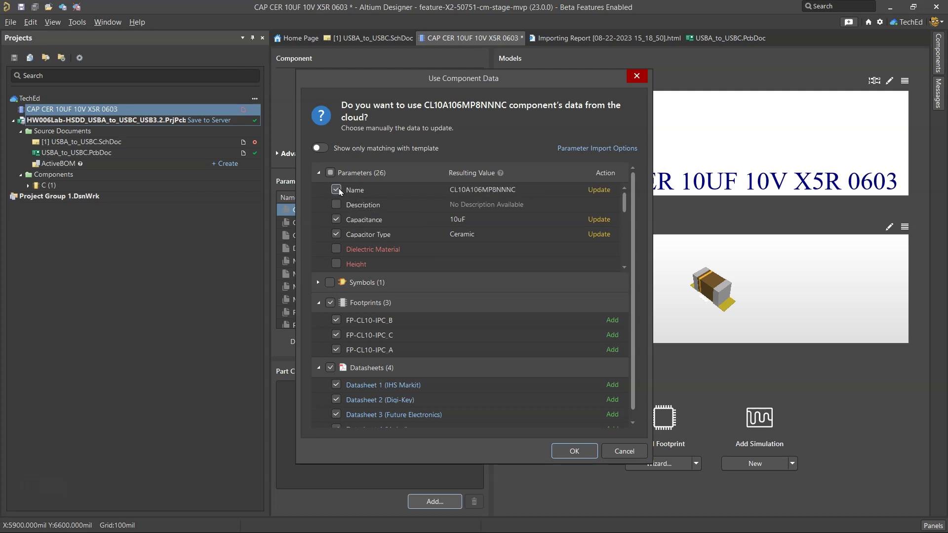
pyautogui.click(338, 190)
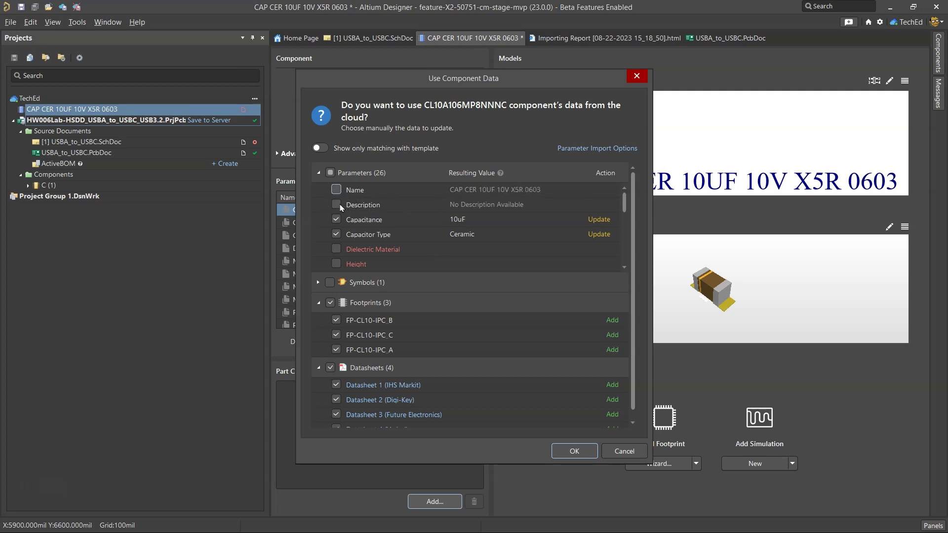
pyautogui.click(336, 204)
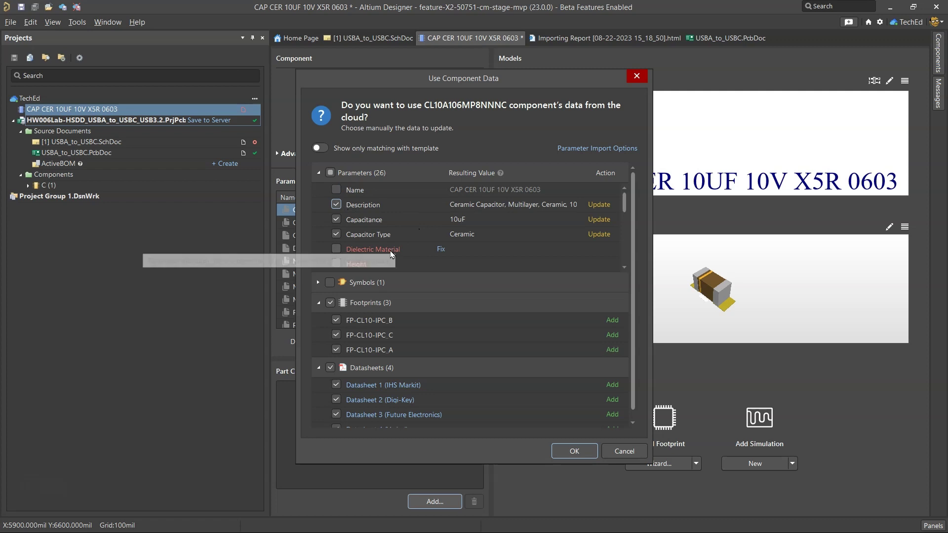
pyautogui.scroll(-2, 375, 237)
pyautogui.click(336, 205)
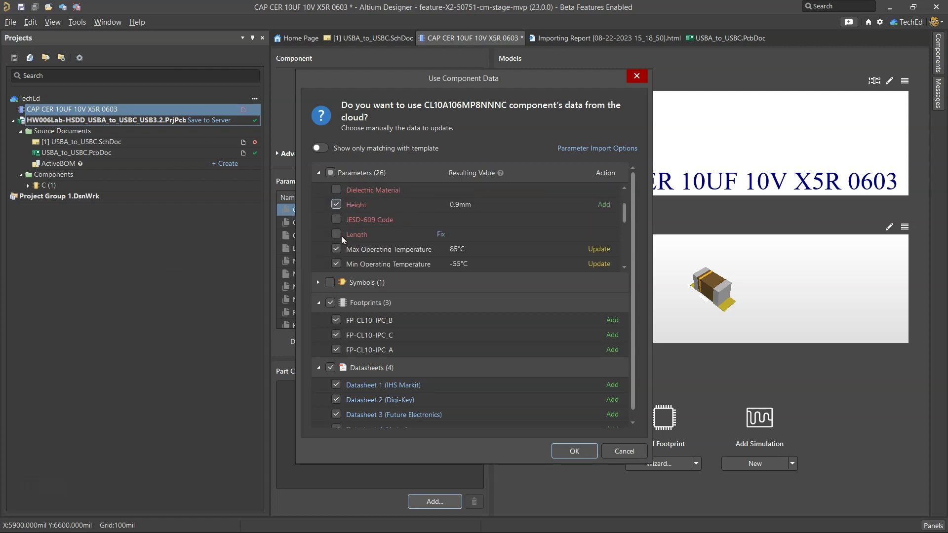
# Add the 20% negative tolerance and apply the selected cloud data to the capacitor
pyautogui.scroll(-1, 387, 255)
pyautogui.scroll(-1, 387, 254)
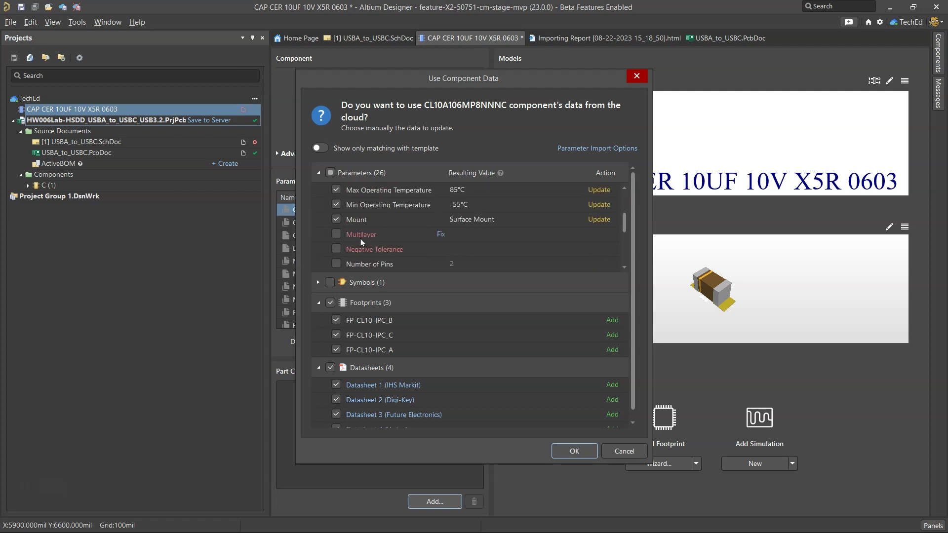
pyautogui.scroll(-1, 344, 239)
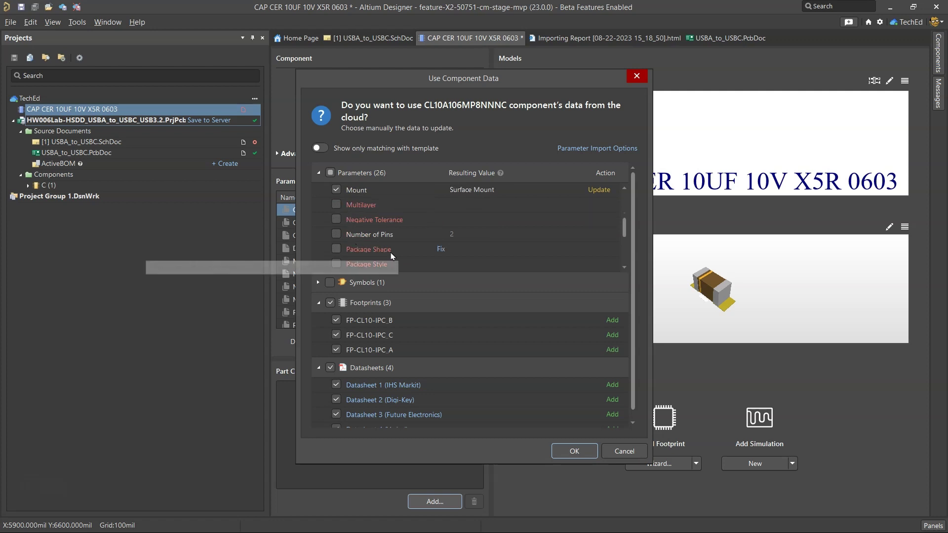
pyautogui.click(336, 220)
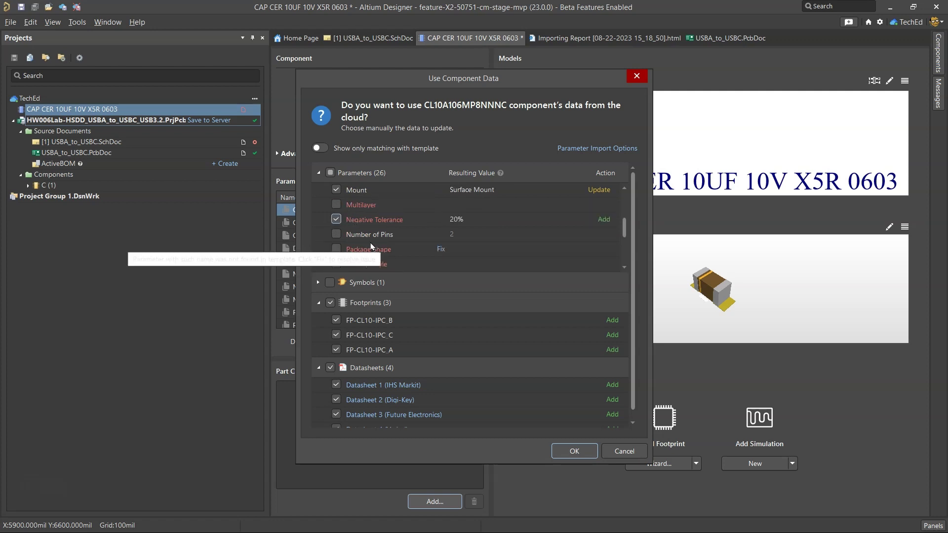
pyautogui.scroll(-2, 365, 251)
pyautogui.scroll(-1, 391, 235)
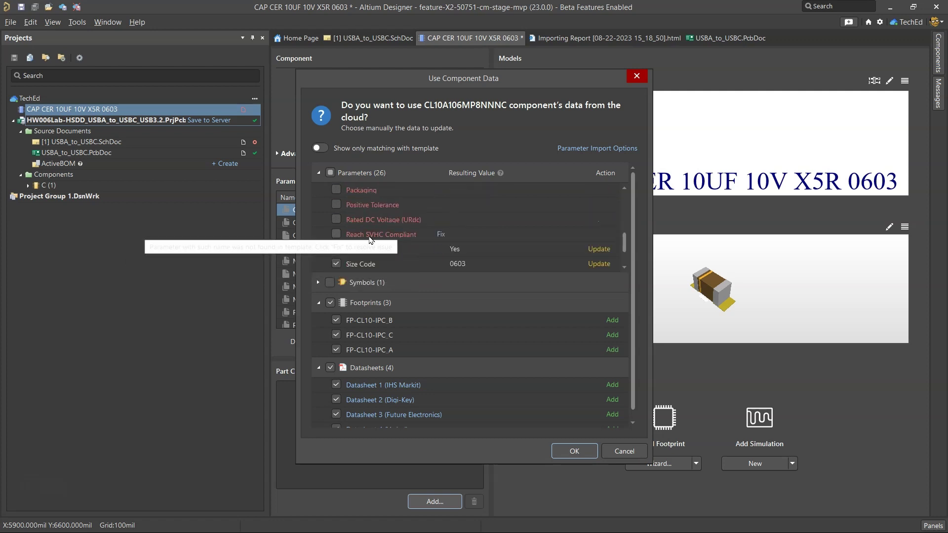
pyautogui.scroll(-2, 412, 262)
pyautogui.scroll(-1, 447, 332)
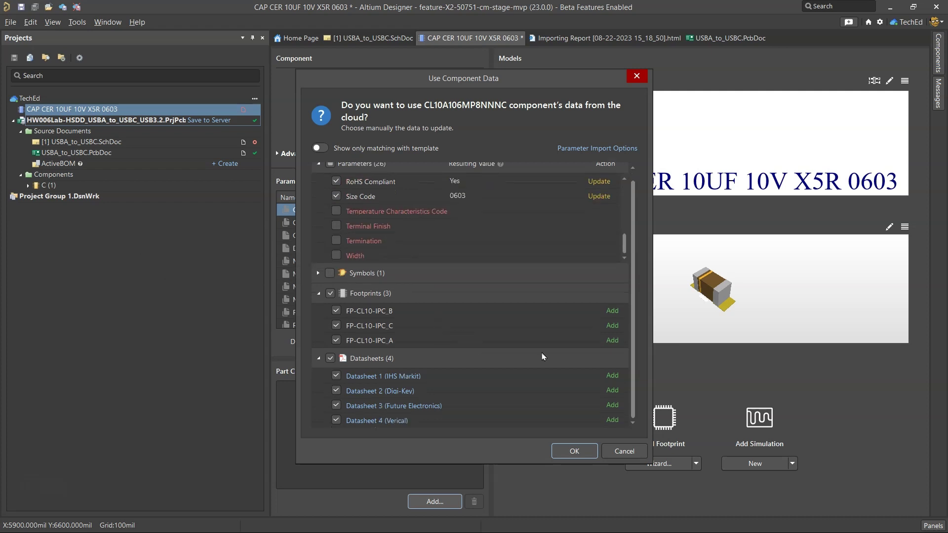
pyautogui.click(584, 450)
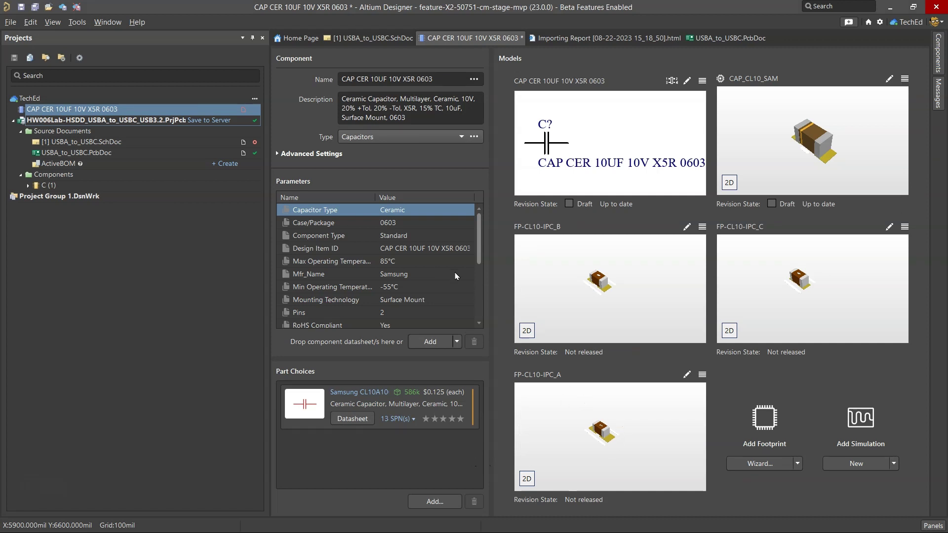
# Save the CAP CER 10UF 10V X5R 0603 component document and submit it to the server
pyautogui.scroll(-4, 457, 276)
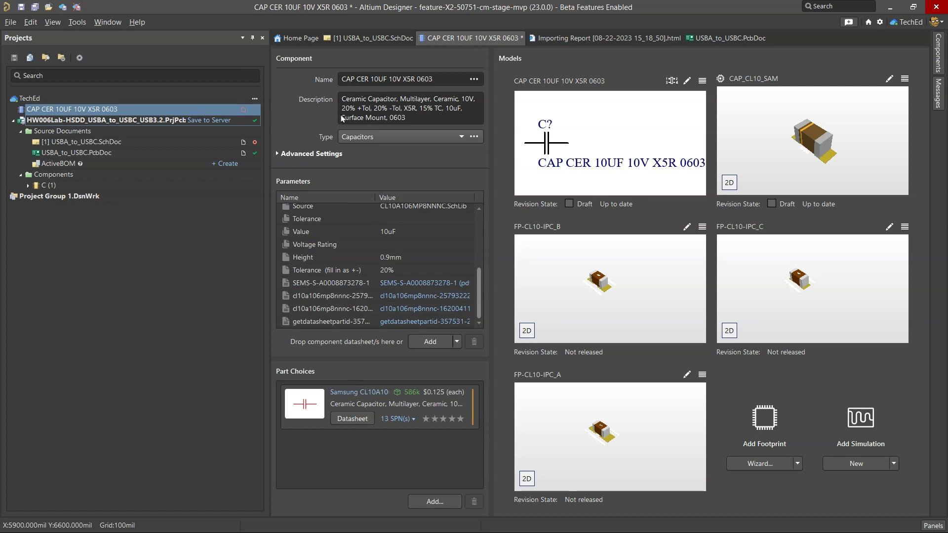
pyautogui.rightClick(464, 42)
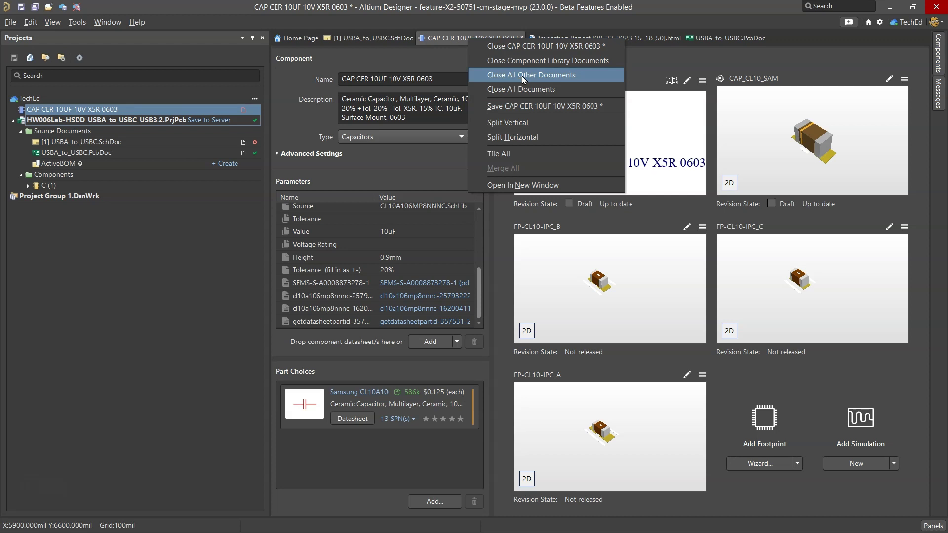
pyautogui.click(554, 107)
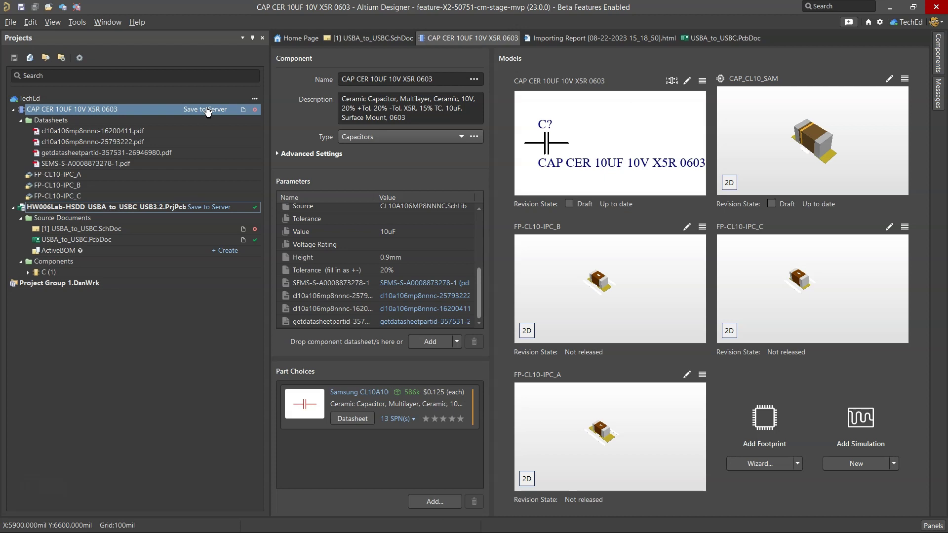
pyautogui.click(206, 110)
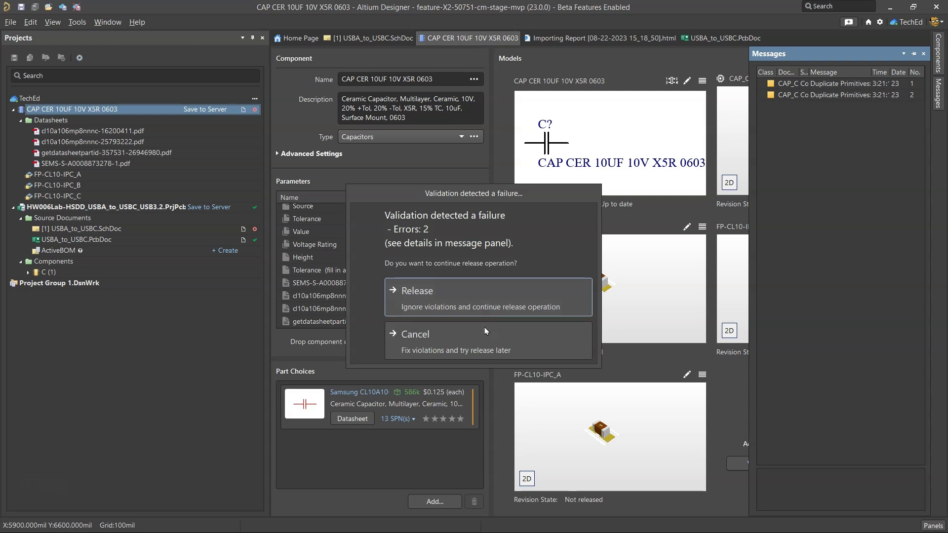
# Dismiss the validation prompt and widen the Messages panel to read the duplicate Mechanical 13 Track errors
pyautogui.click(485, 306)
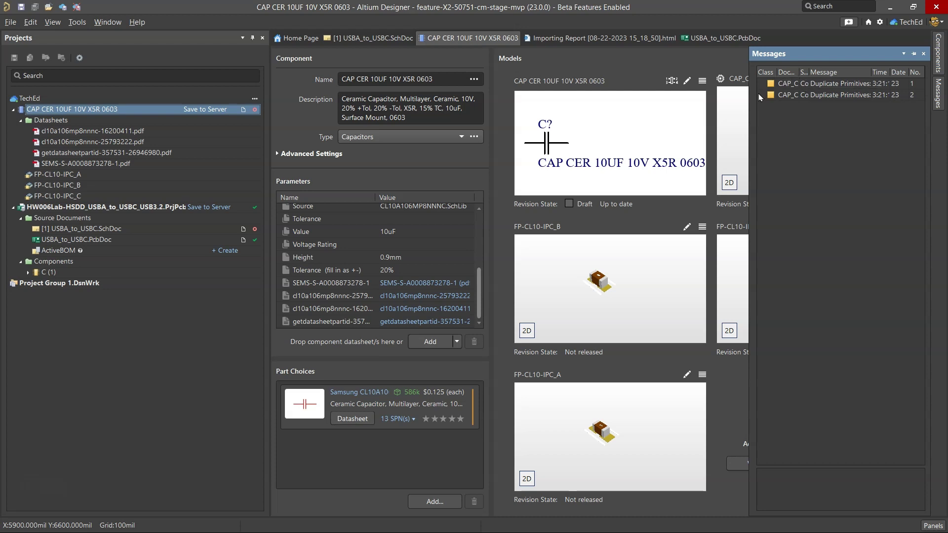
pyautogui.moveTo(750, 103); pyautogui.dragTo(594, 111)
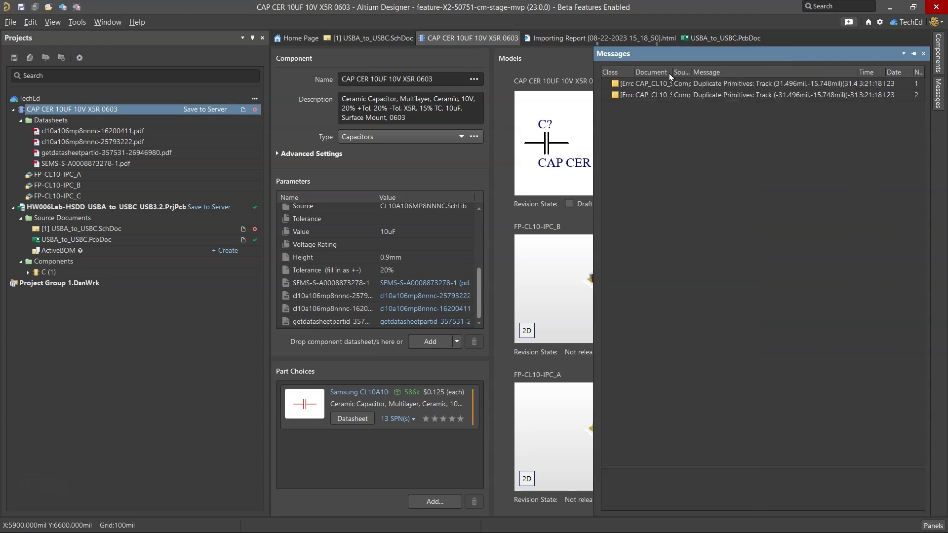
pyautogui.moveTo(670, 74); pyautogui.dragTo(695, 75)
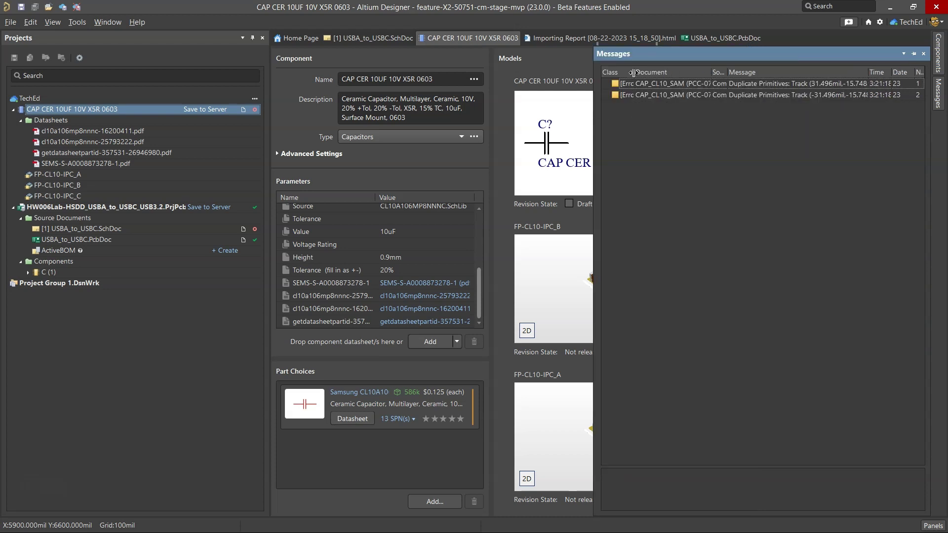
pyautogui.moveTo(634, 74); pyautogui.dragTo(691, 75)
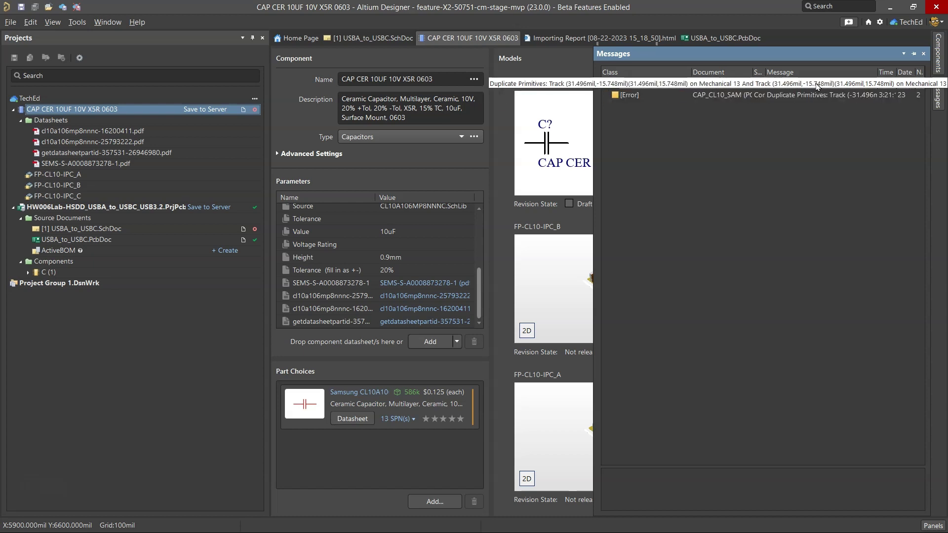
pyautogui.click(780, 84)
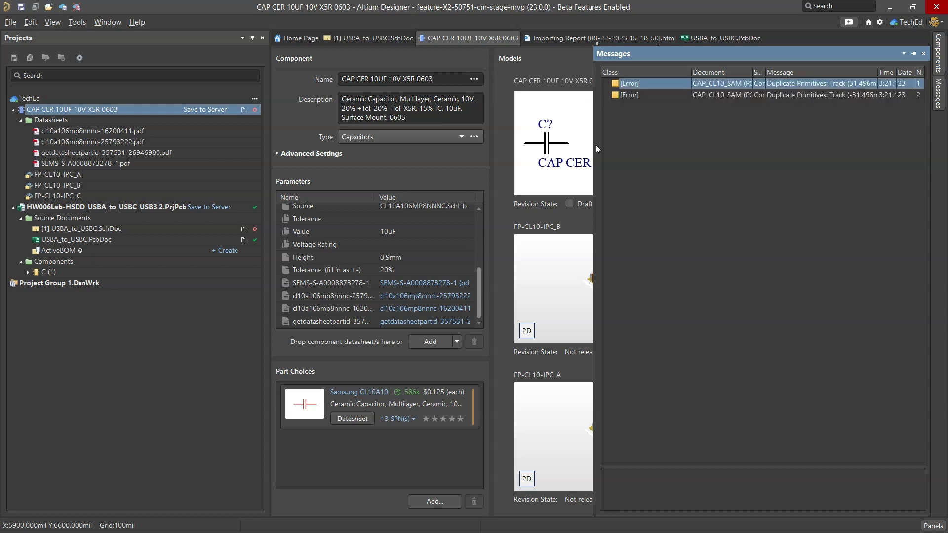
pyautogui.moveTo(594, 148); pyautogui.dragTo(824, 191)
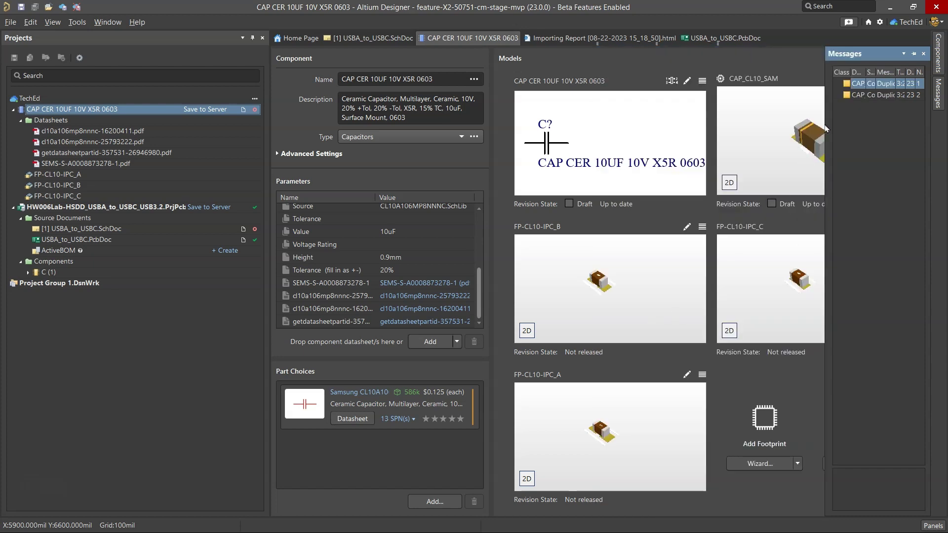
pyautogui.moveTo(826, 121); pyautogui.dragTo(589, 124)
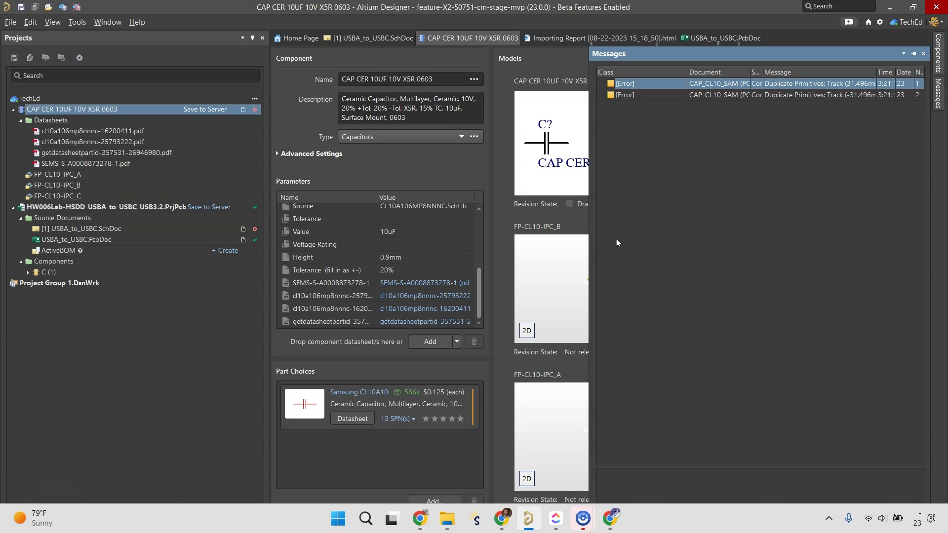
# Close the Messages panel and resubmit the component, choosing to release despite the two errors
pyautogui.click(924, 53)
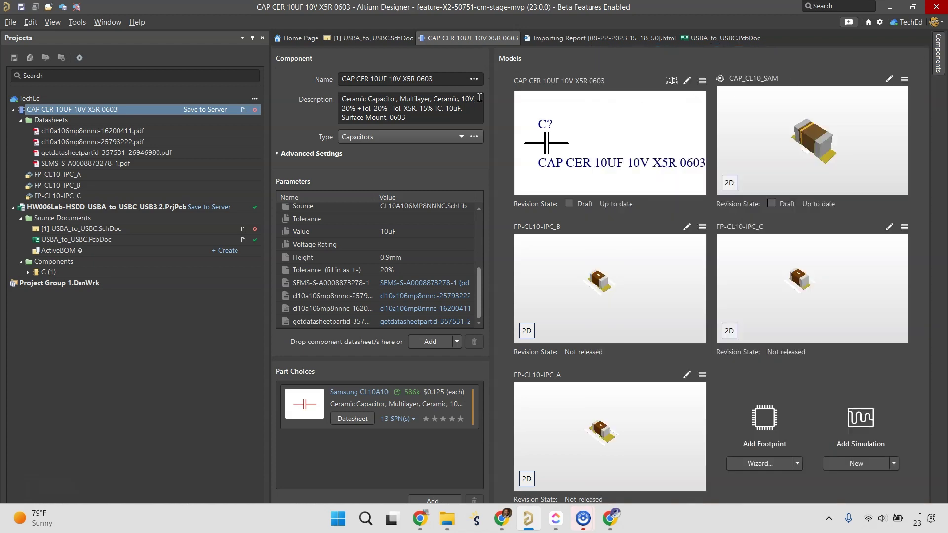
pyautogui.click(193, 110)
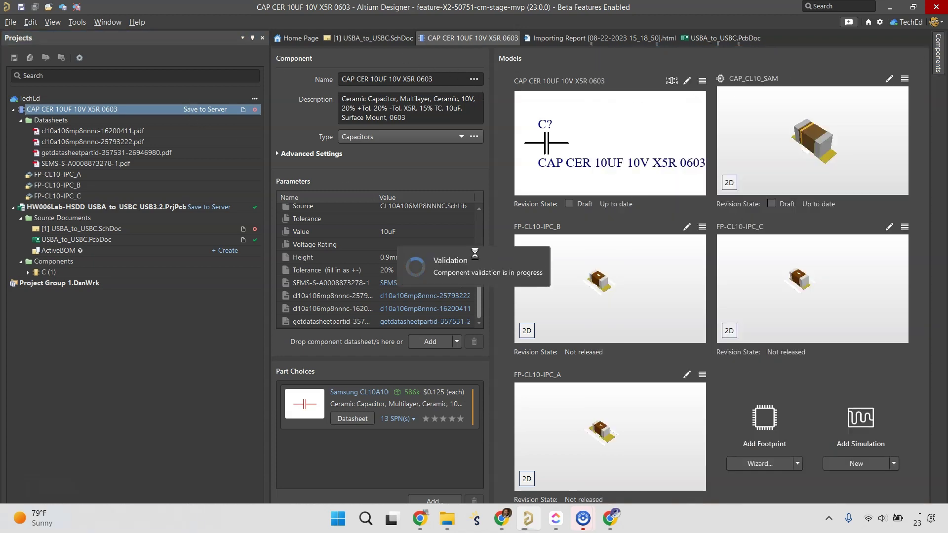
pyautogui.click(474, 403)
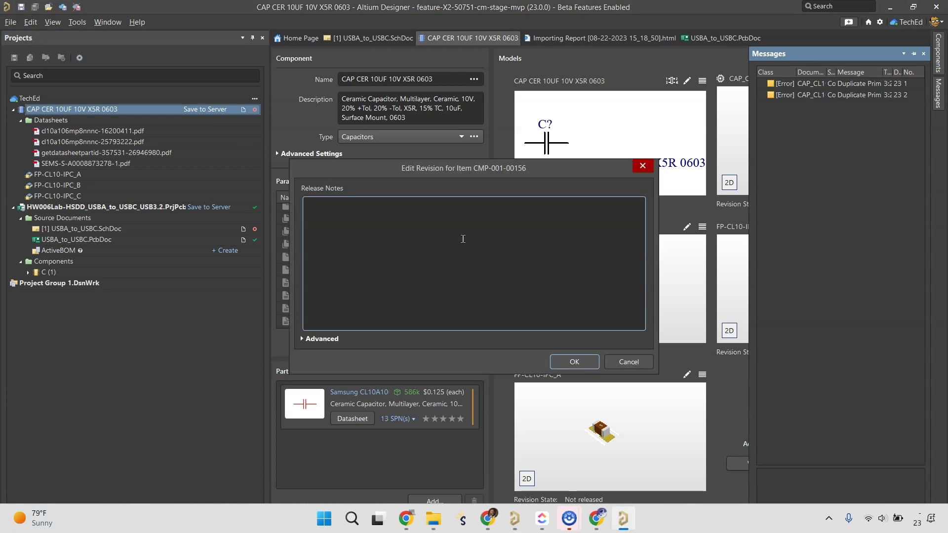
# Enter release notes 'Mechanical layer 13 might have duplicate items, but it's fine. new capacitor.' plus CL10A106MP8NNNC and confirm
pyautogui.write('Mechanical layer 13 might have dupliicate')
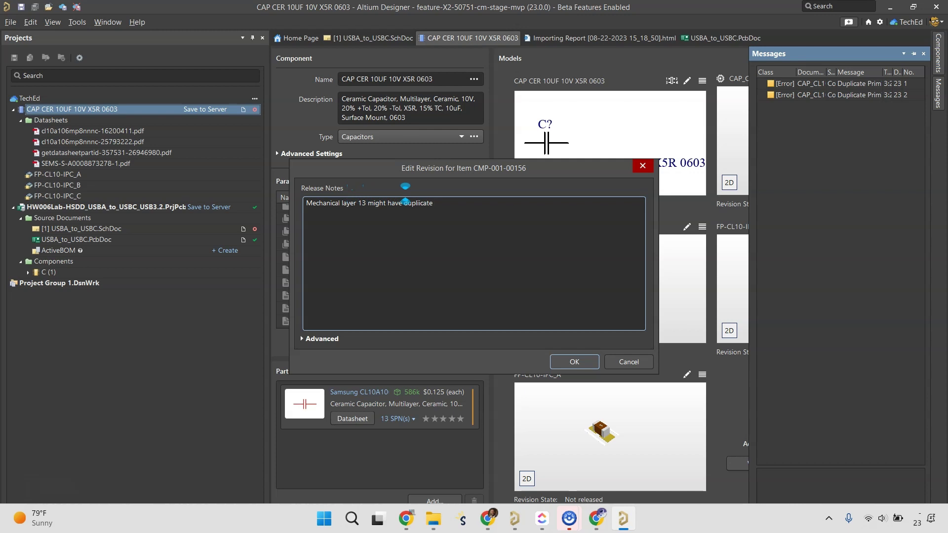
pyautogui.press('BackSpace')
pyautogui.press('BackSpace')
pyautogui.press('BackSpace')
pyautogui.press('BackSpace')
pyautogui.press('BackSpace')
pyautogui.press('BackSpace')
pyautogui.write('caite')
pyautogui.press('BackSpace')
pyautogui.press('BackSpace')
pyautogui.press('BackSpace')
pyautogui.write("te items, but it's fine. new cap")
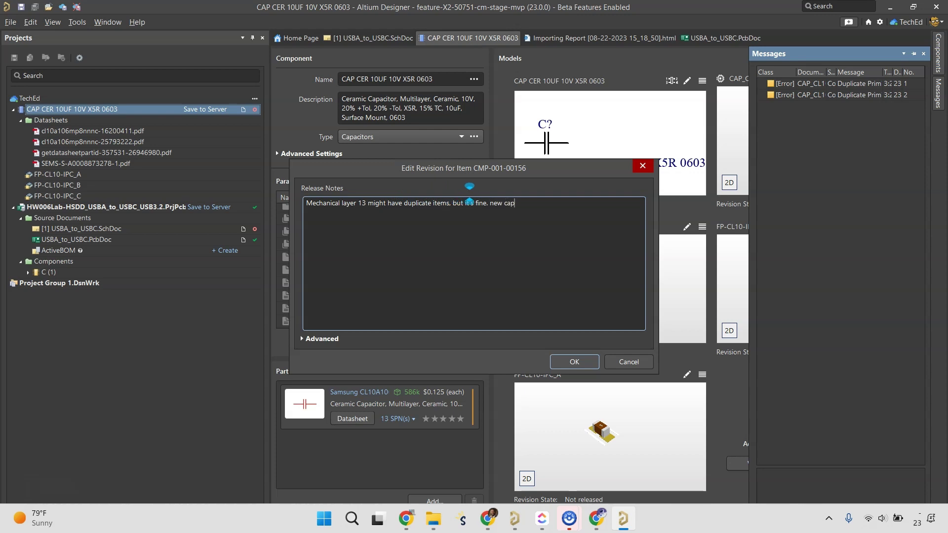
pyautogui.write('acitor.')
pyautogui.write('CL10A106MP8NNNC')
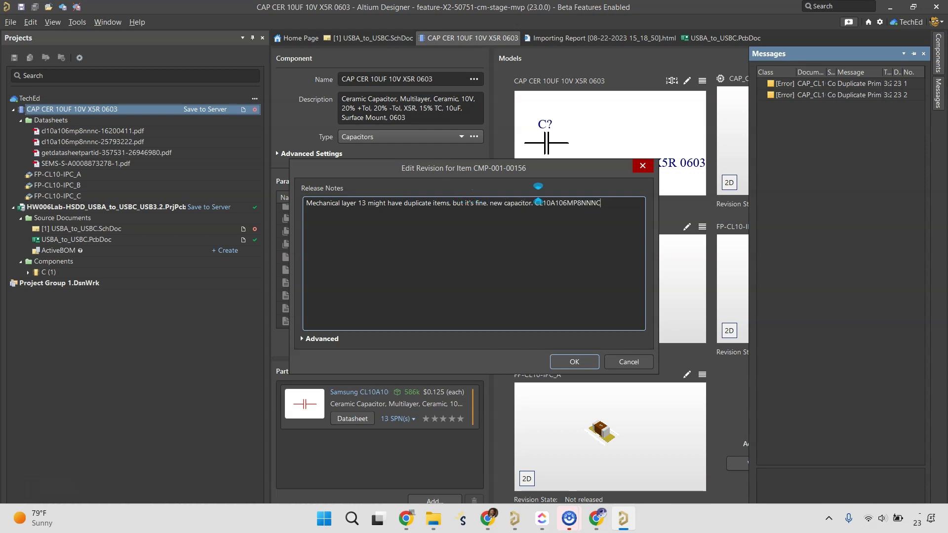
pyautogui.click(573, 360)
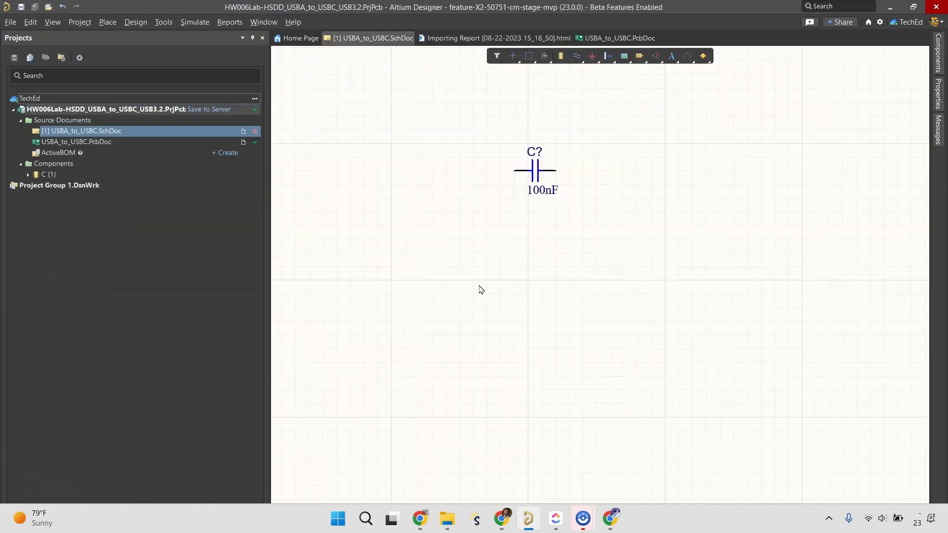
# Search the Components panel for CL10A106MP8NNNC and place the 10µF capacitor on the schematic
pyautogui.click(938, 53)
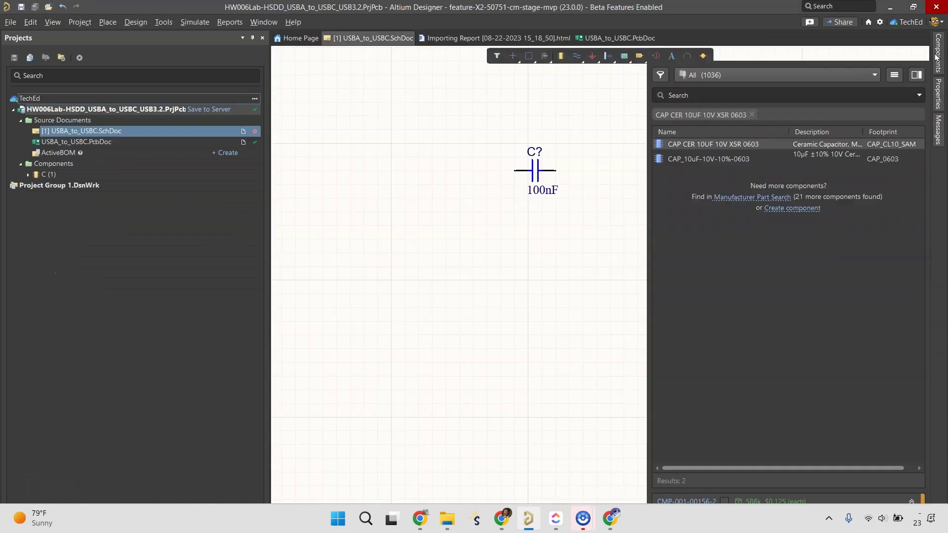
pyautogui.click(751, 115)
pyautogui.click(775, 94)
pyautogui.write('CL10A106MP8NNNC')
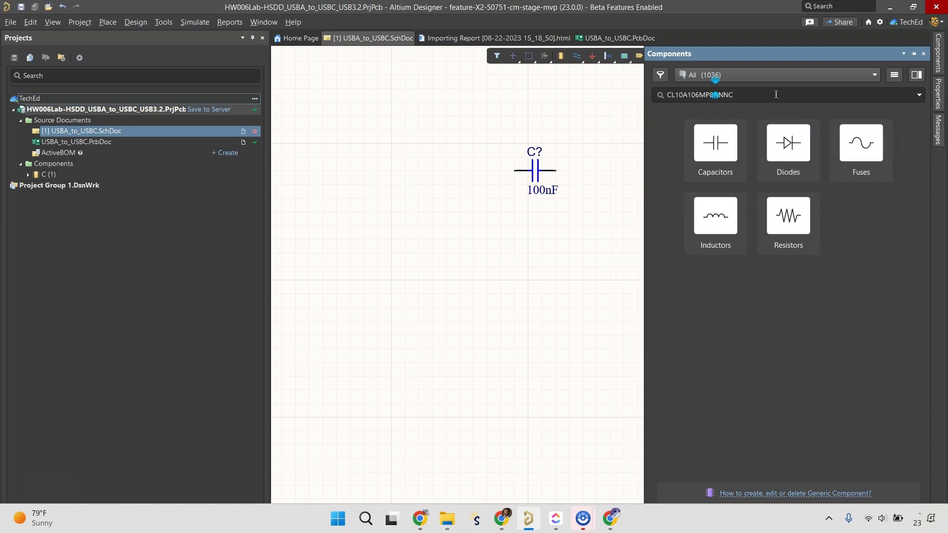
pyautogui.press('Return')
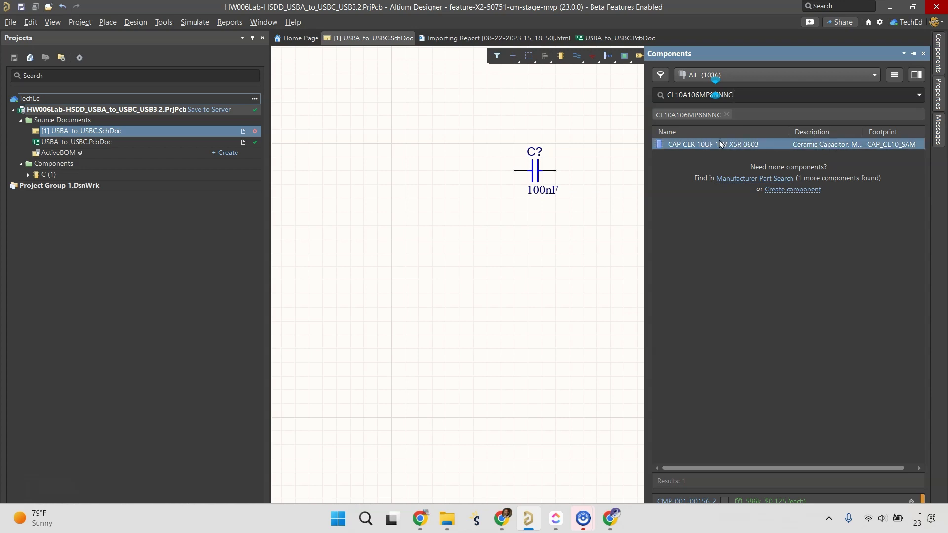
pyautogui.moveTo(722, 144); pyautogui.dragTo(417, 218)
pyautogui.click(418, 260)
pyautogui.press('Escape')
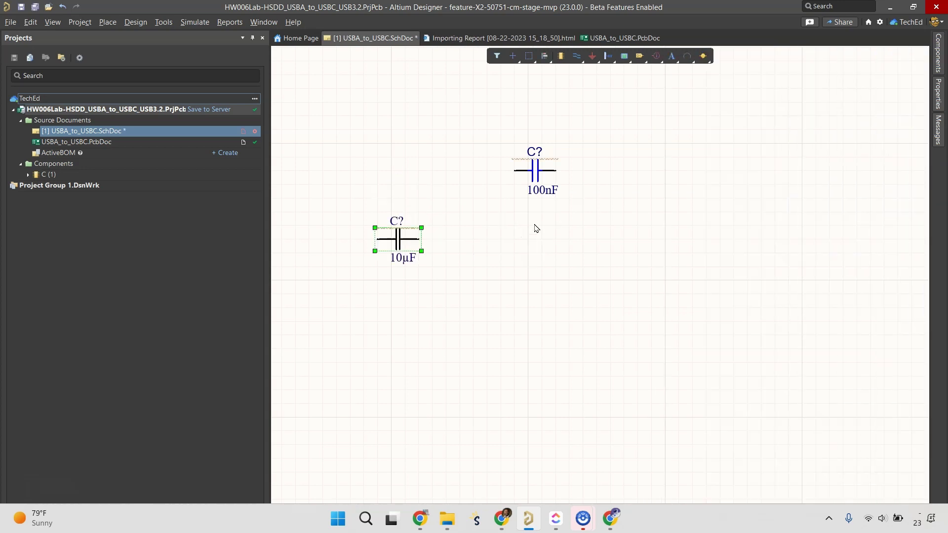
# Delete the old 100nF capacitor and the newly placed 10µF capacitor
pyautogui.click(537, 172)
pyautogui.press('Delete')
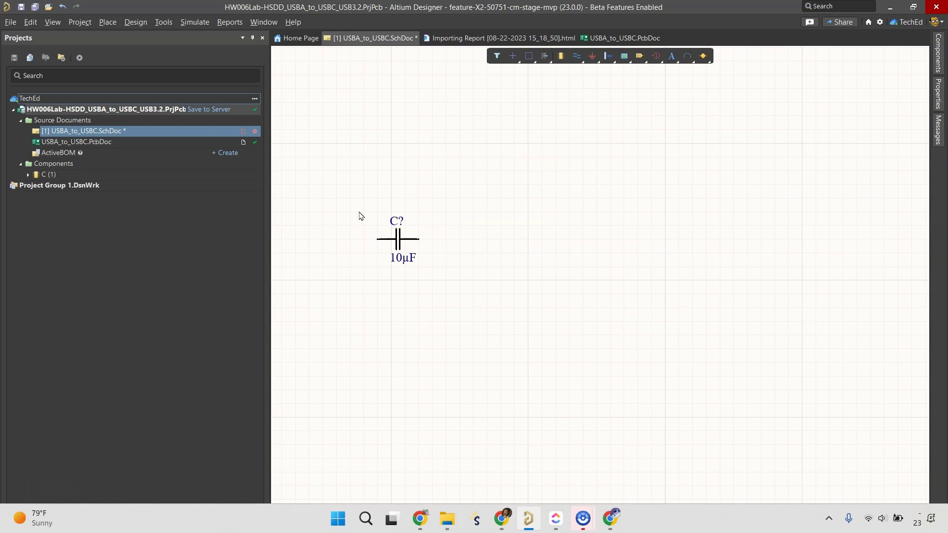
pyautogui.click(399, 246)
pyautogui.press('Delete')
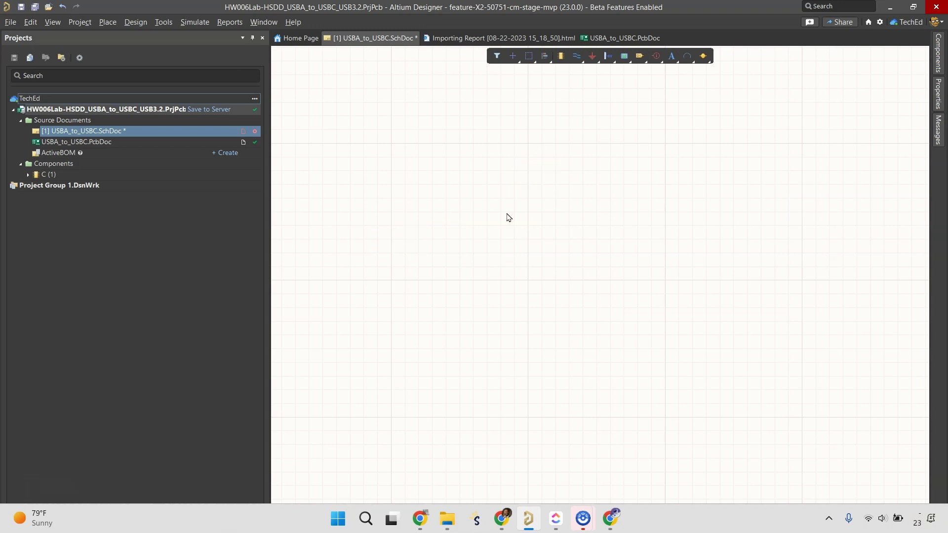